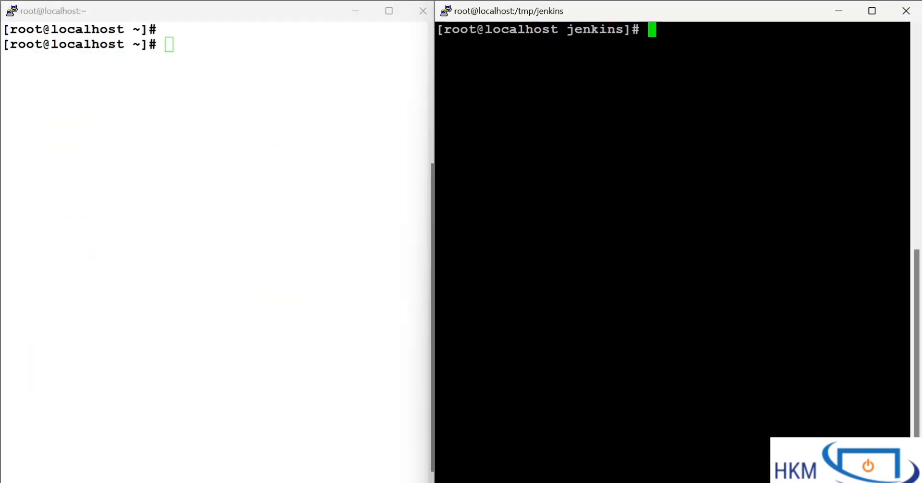
Step: Display the network configuration of interface enp0s3 in the white terminal with ifconfig
left_click(330, 139)
type("ifco")
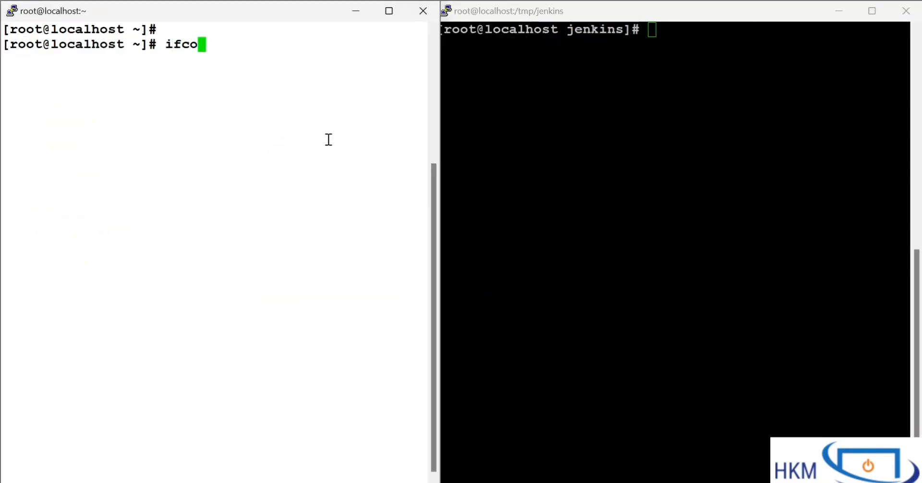
type("nfig enp0s3")
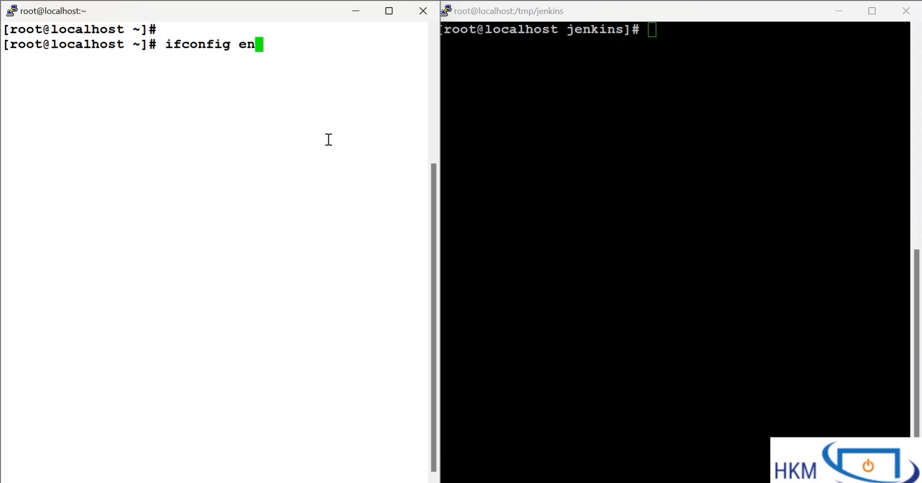
key("Return")
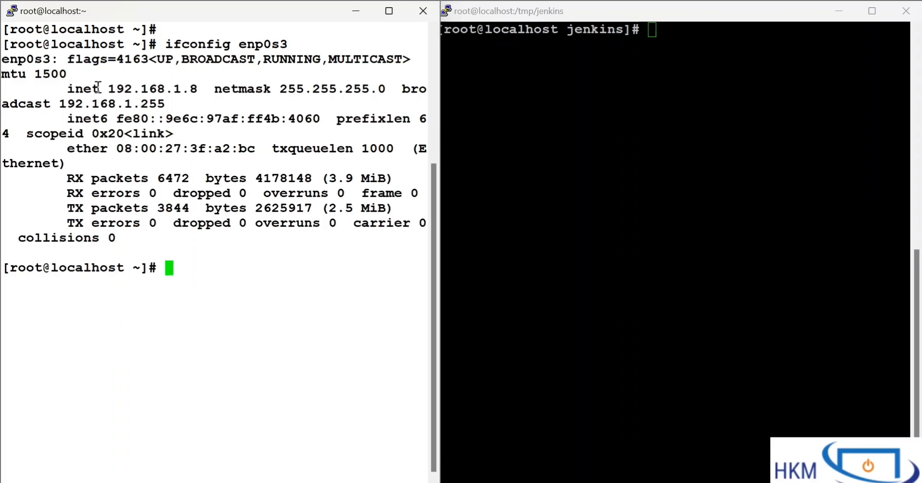
Step: Check the Jenkins service in the white terminal with "systemctl status jenkins" and examine the status output
type("jenk")
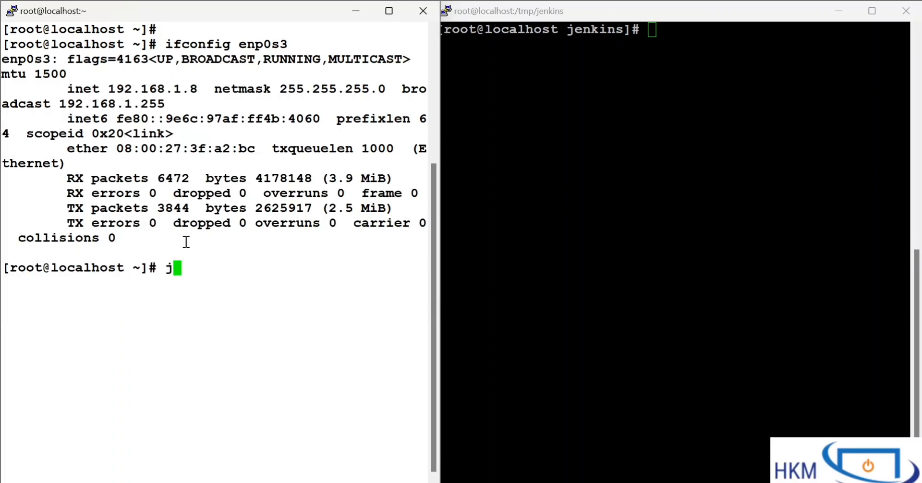
key("BackSpace")
key("BackSpace")
key("BackSpace")
key("BackSpace")
type("systemctl status jenkins")
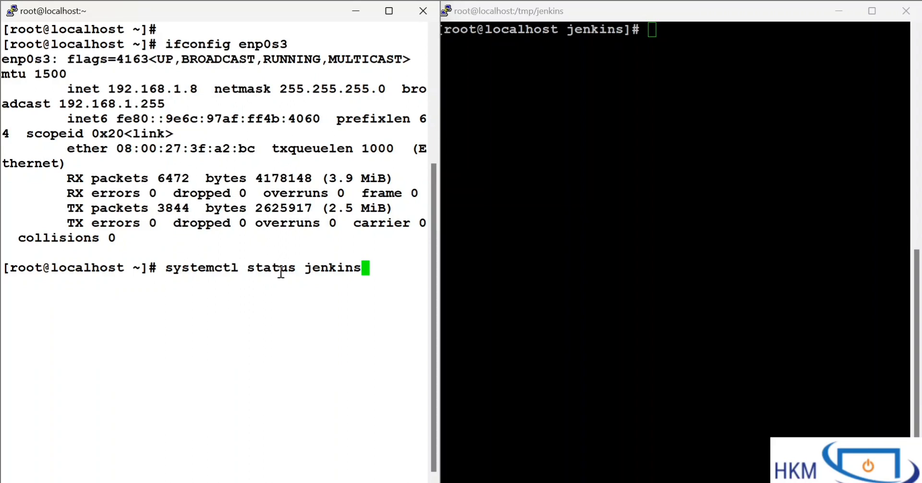
key("Return")
left_click_drag(145, 179, 200, 342)
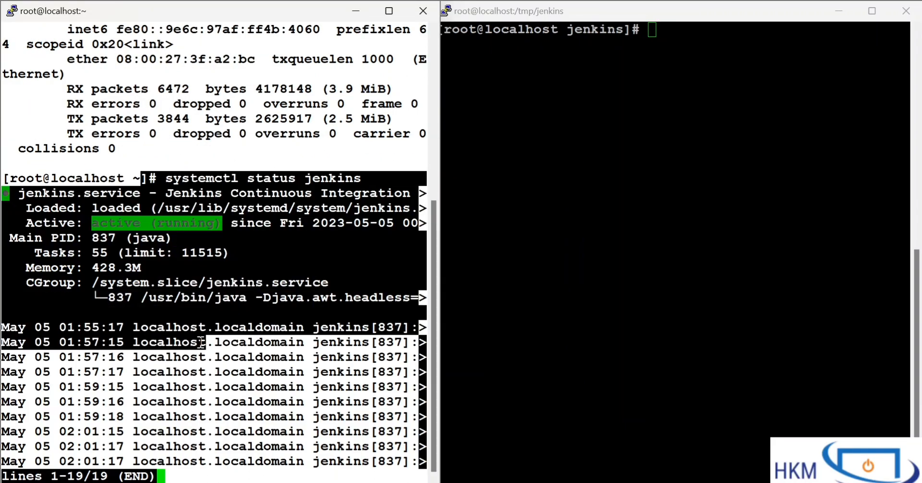
left_click(200, 342)
left_click_drag(122, 90, 215, 388)
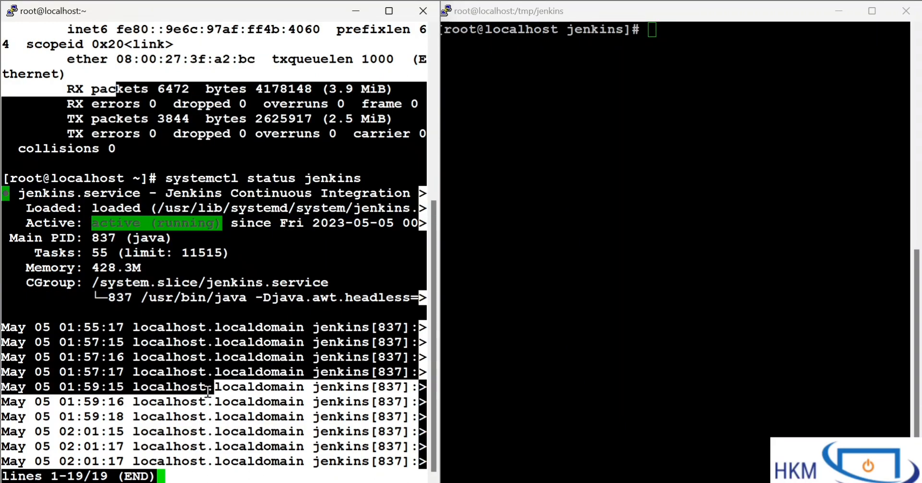
Step: Try to query the Jenkins service in the black /tmp/jenkins terminal with "sytemctl status jenkins"
left_click(513, 298)
type("je")
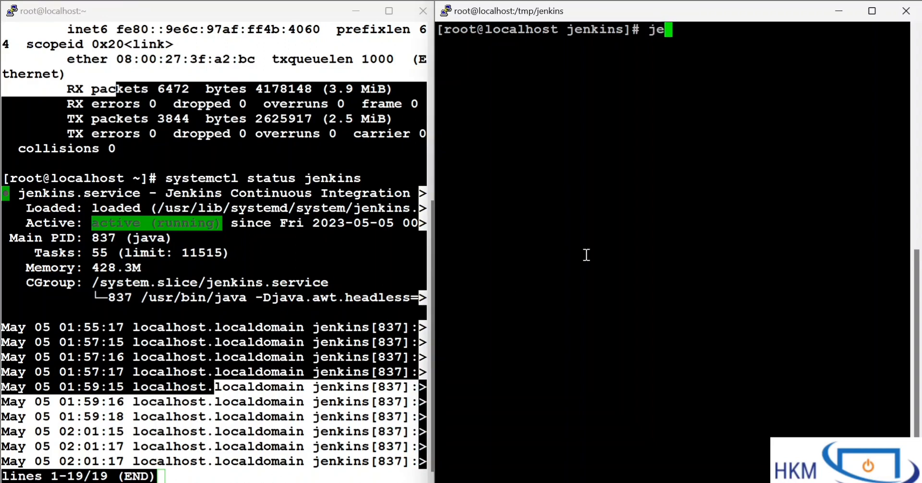
key("BackSpace")
key("BackSpace")
type("y")
key("BackSpace")
type("sy")
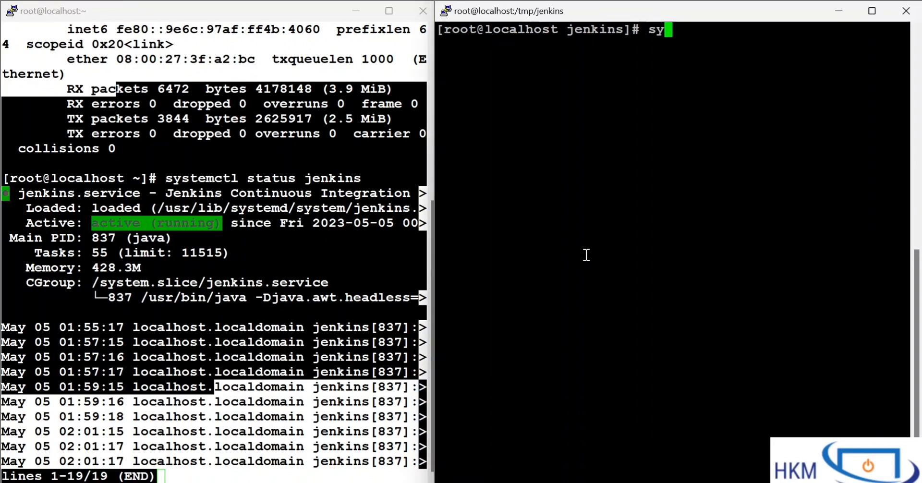
type("temctl status jenkins")
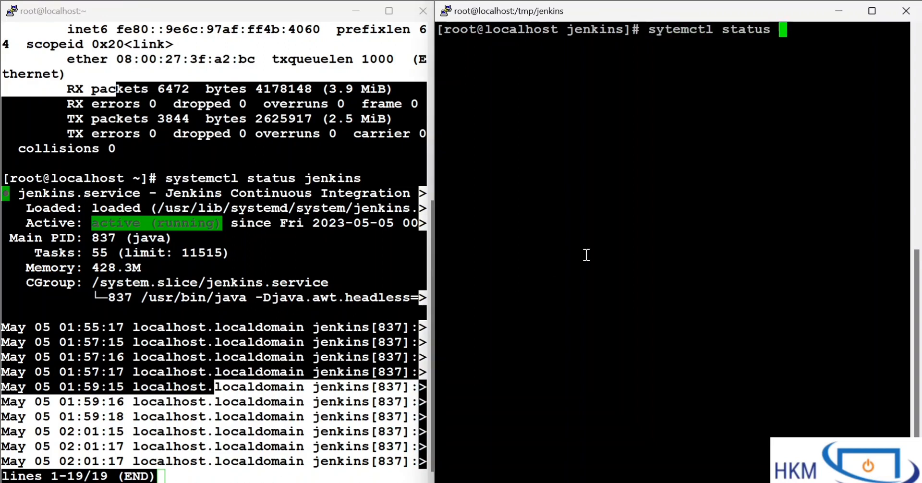
key("Return")
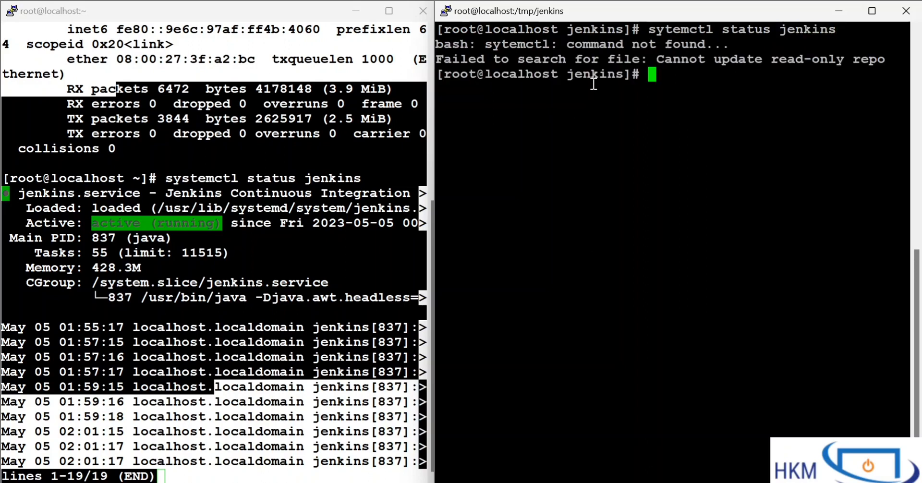
Step: Correct the previous command to "systemctl status jenkins", run it in the black terminal and compare both terminals' output
key("Up")
key("Left")
key("Left")
key("Left")
key("Left")
key("Left")
key("Left")
key("Left")
key("Left")
key("Left")
key("Left")
key("Left")
key("Left")
key("Left")
key("Left")
key("Left")
key("Left")
key("Left")
key("Left")
key("Left")
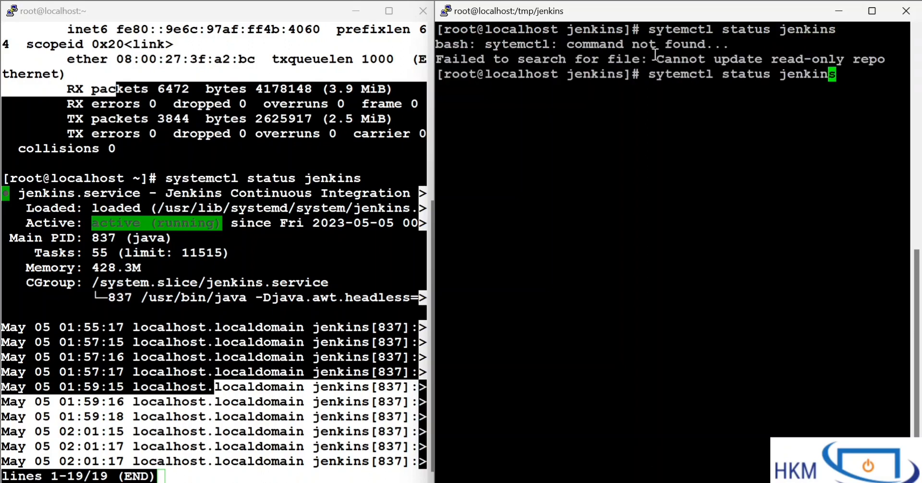
key("Left")
key("Left")
type("s")
key("Return")
left_click_drag(453, 90, 655, 303)
double_click(562, 56)
left_click(655, 304)
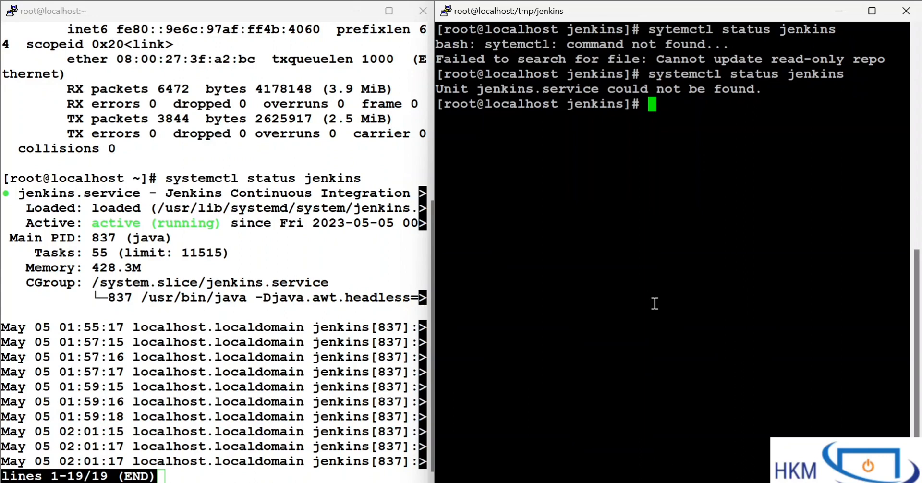
double_click(29, 265)
left_click(560, 170)
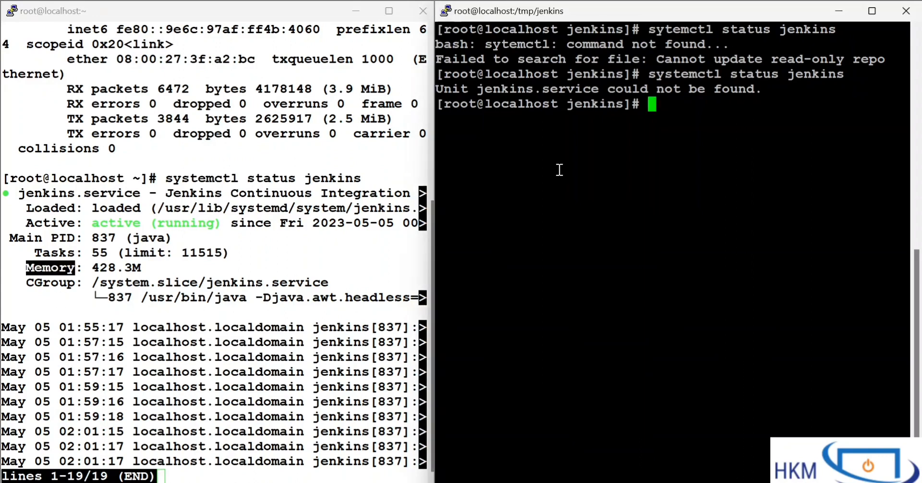
Step: Clear the screen of the black /tmp/jenkins terminal
type("clear")
key("Return")
key("Return")
key("Return")
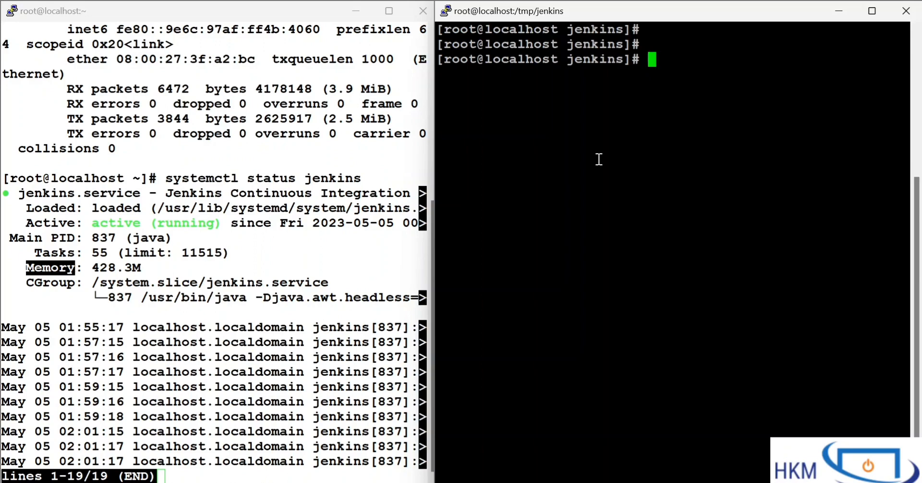
Step: Check the installed Java version in the black terminal with "java -version" and examine the output
type("java -ver")
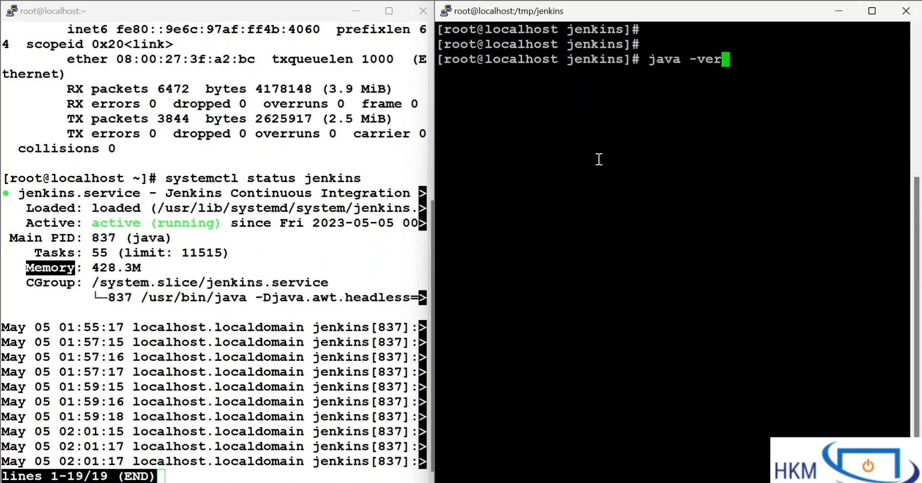
type("sion")
key("Return")
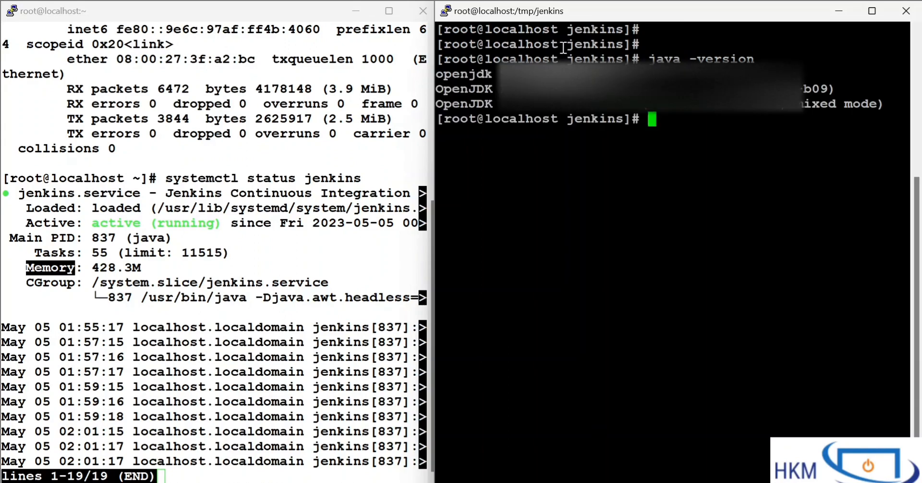
left_click_drag(563, 47, 659, 208)
left_click(659, 209)
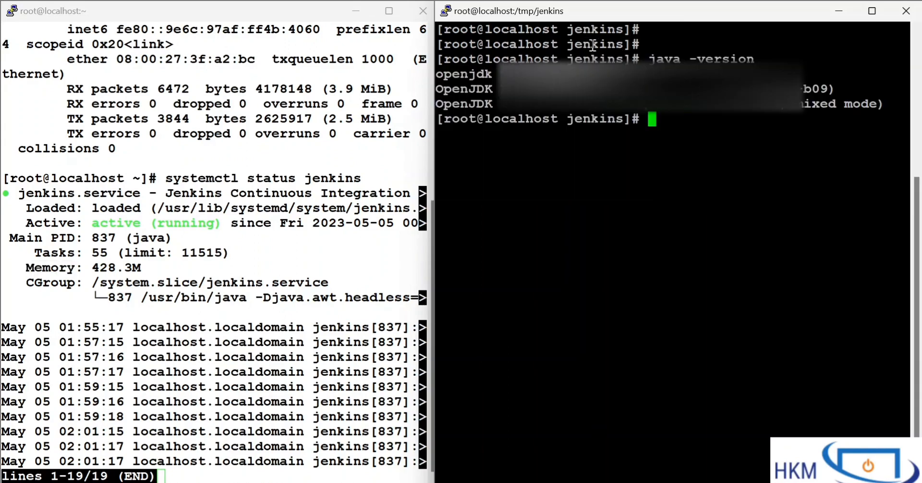
left_click_drag(593, 46, 704, 264)
left_click(704, 264)
left_click_drag(619, 53, 525, 44)
left_click(684, 158)
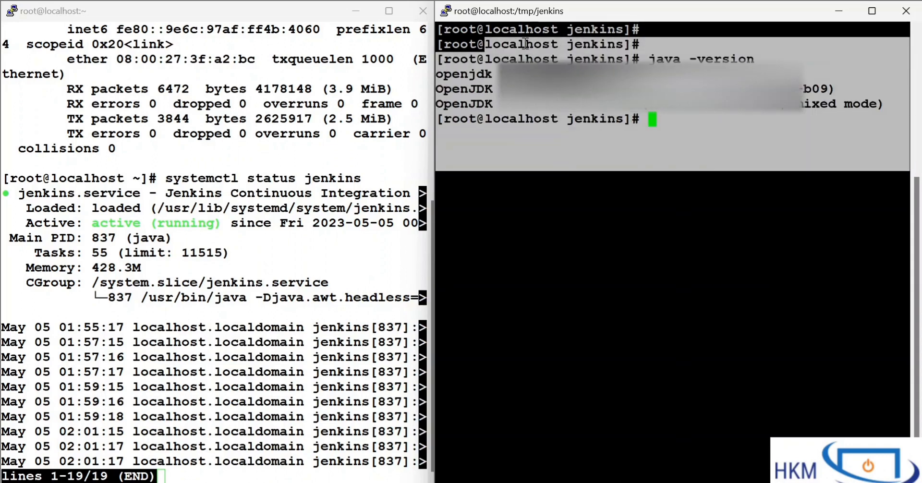
left_click(526, 44)
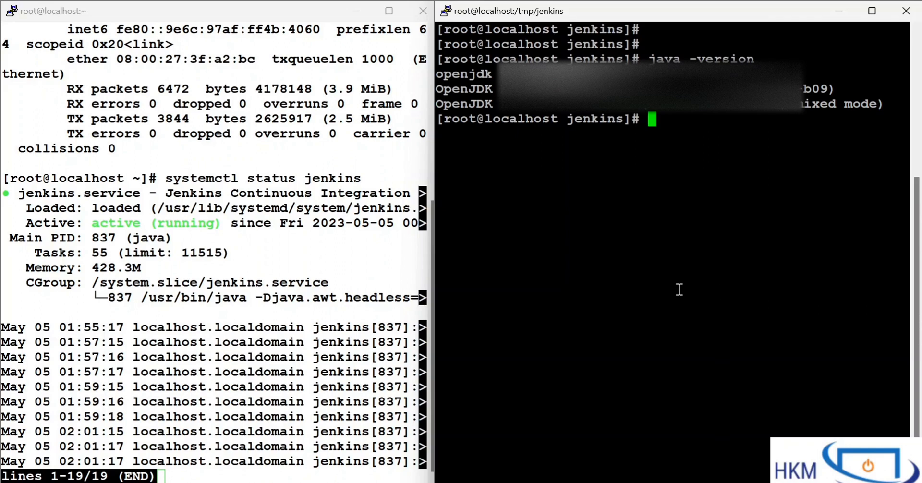
Step: Switch to the Jenkins dashboard in Firefox, open Manage Jenkins in a separate tab and go to Manage Nodes and Clouds
left_click(593, 482)
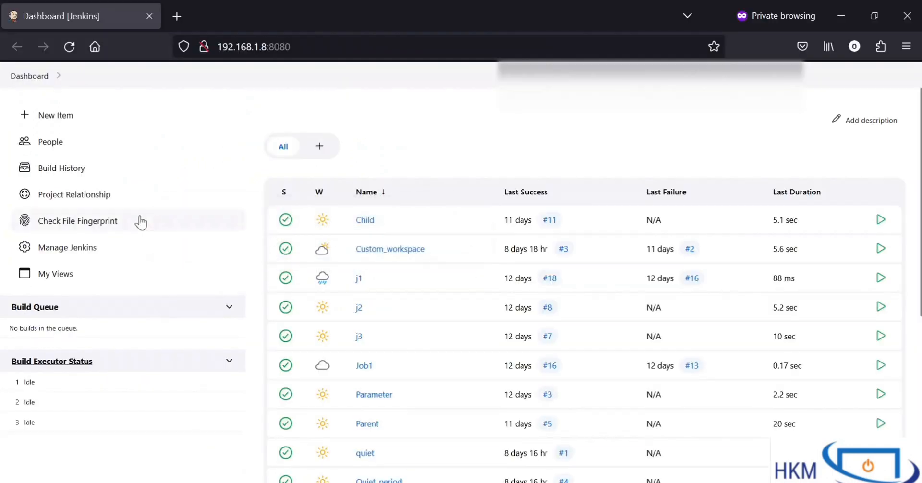
right_click(62, 250)
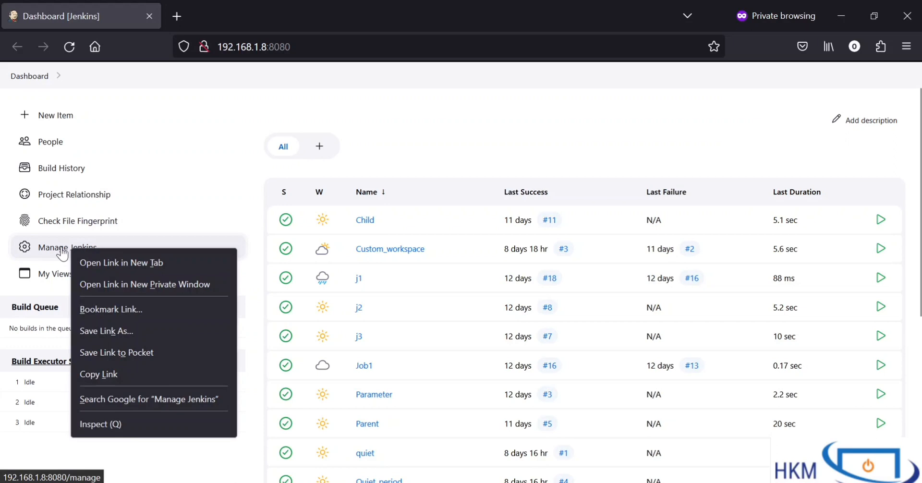
left_click(93, 263)
left_click(223, 22)
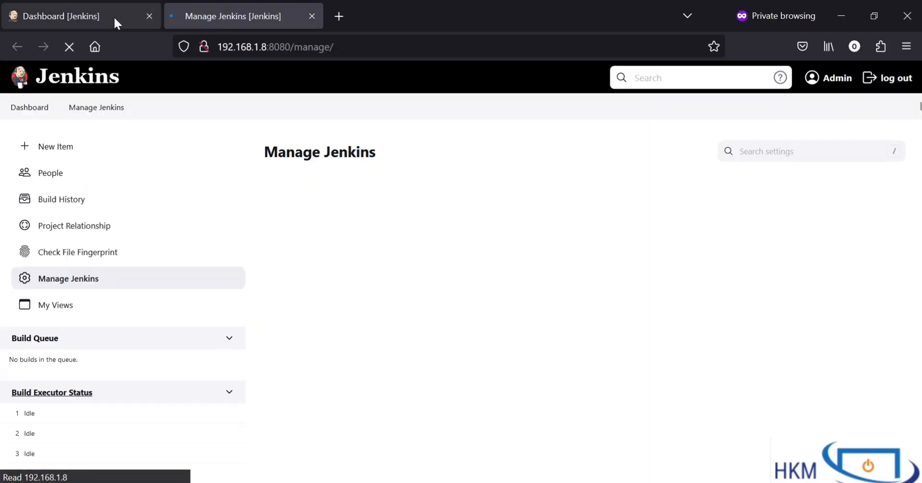
scroll(396, 284, "down", 3)
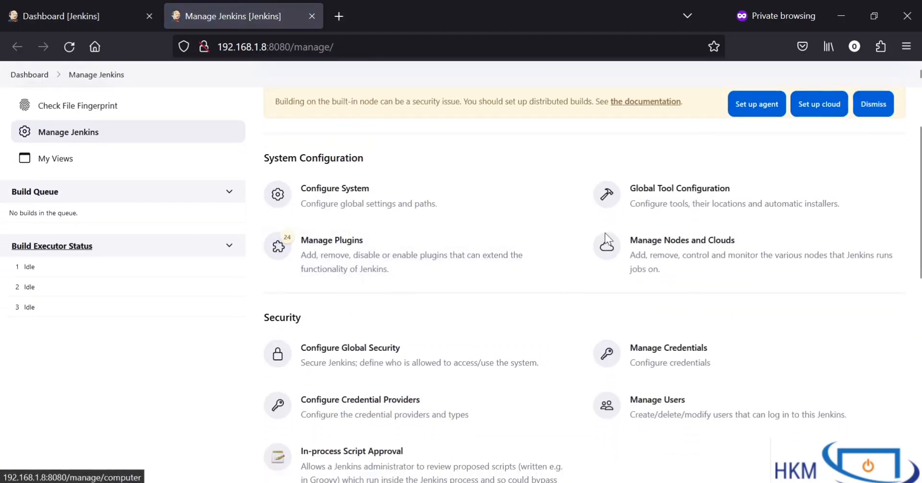
scroll(670, 287, "down", 1)
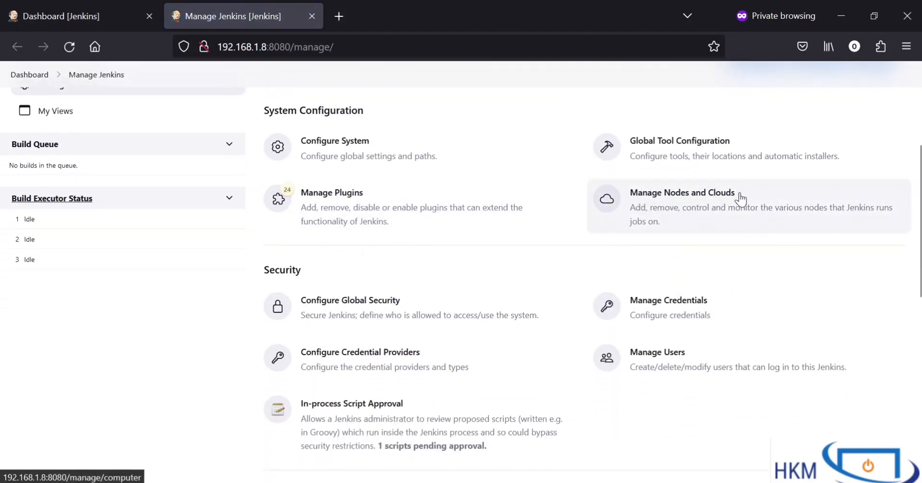
left_click(674, 192)
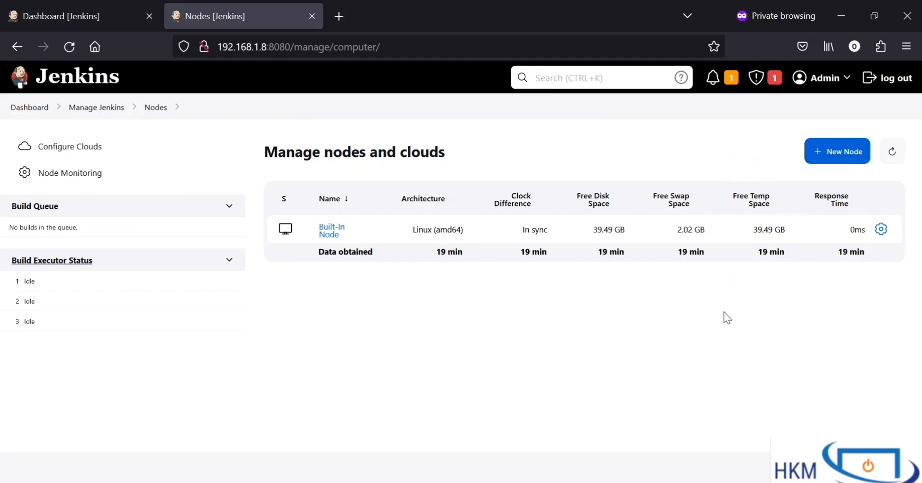
Step: Start a new node and name it Linux_redhat
left_click(824, 155)
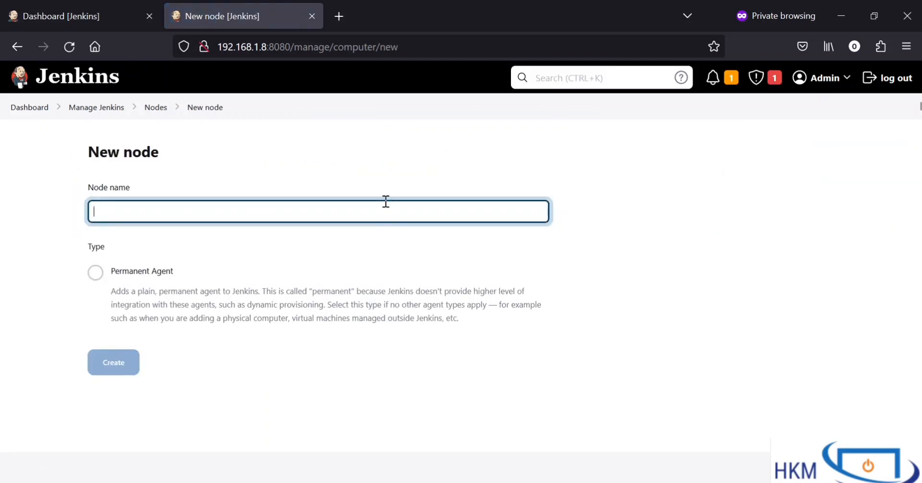
type("Linux_redhat")
left_click_drag(183, 214, 45, 189)
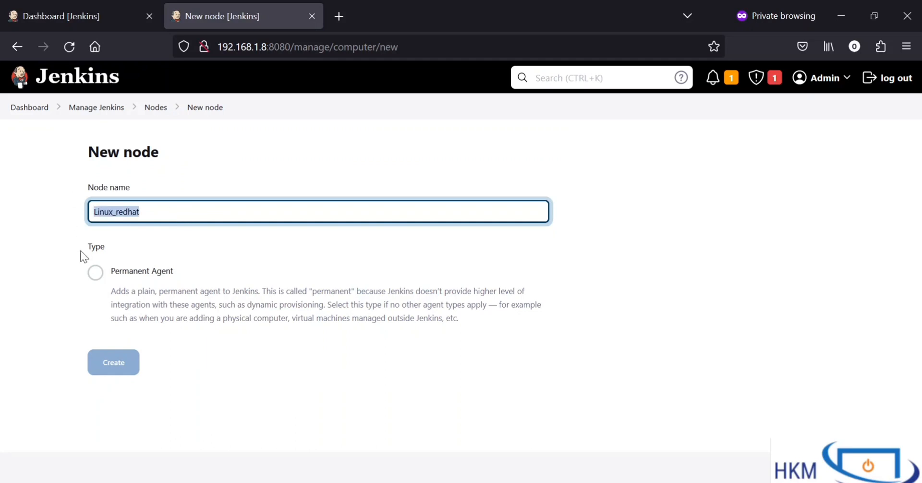
Step: Set the new node's type to Permanent Agent and create it
left_click(96, 280)
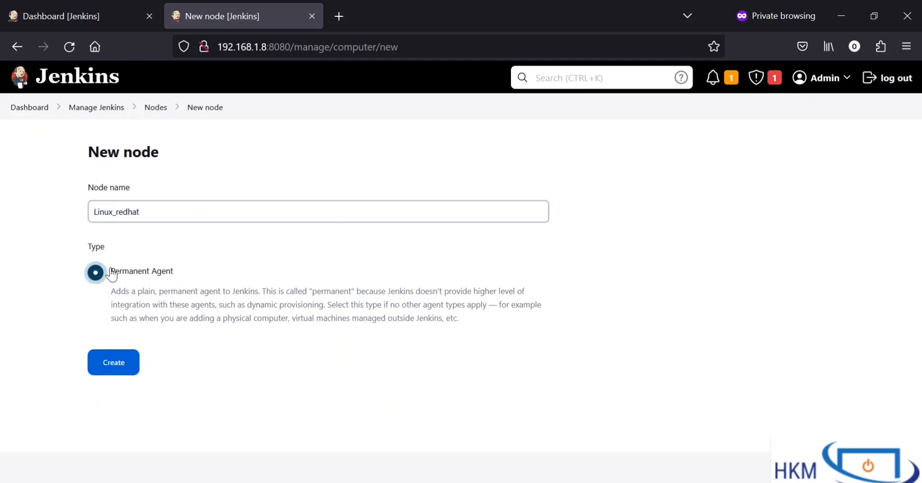
left_click_drag(192, 278, 113, 273)
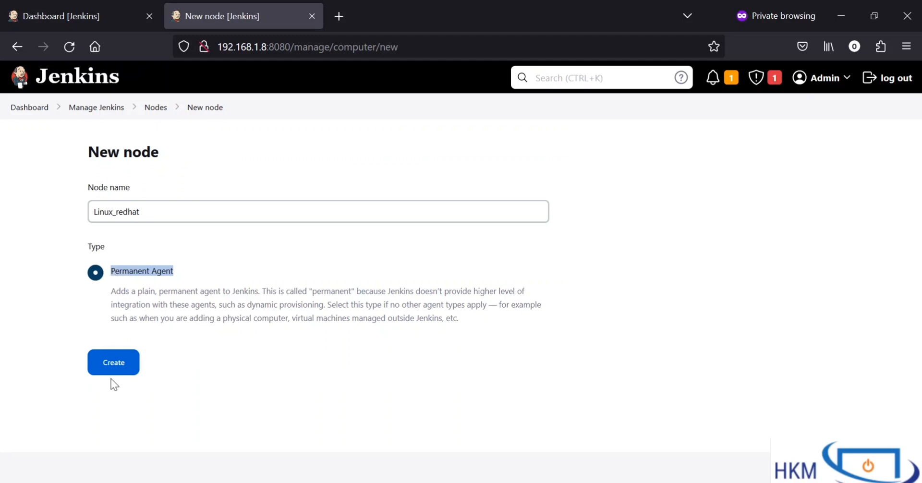
left_click(96, 274)
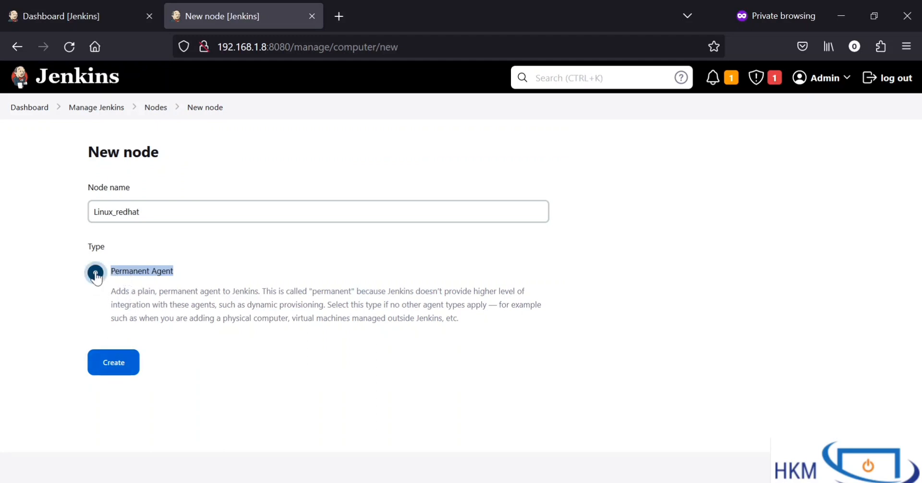
left_click(109, 370)
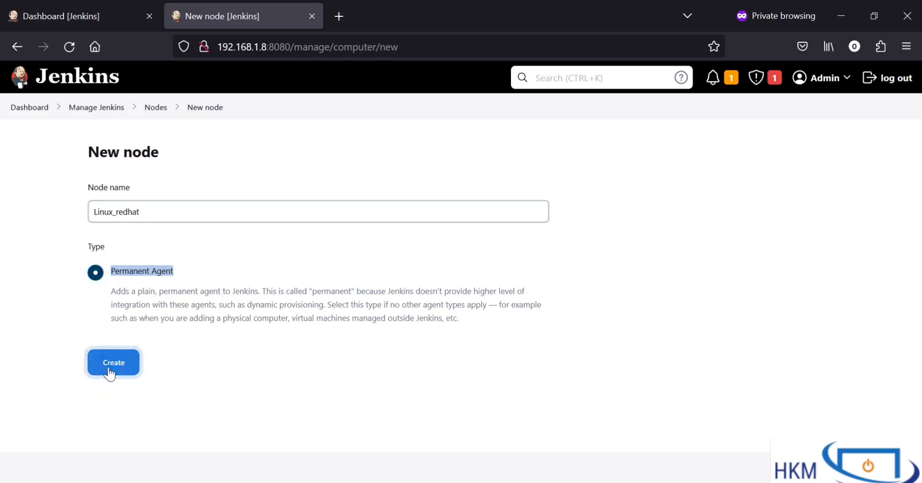
Step: Set the new node's number of executors to 2
left_click(187, 362)
scroll(187, 362, "down", 2)
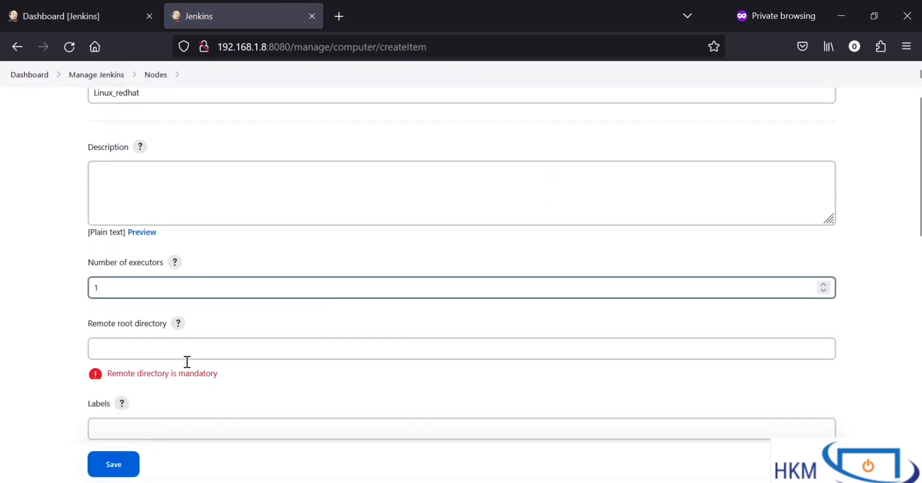
scroll(175, 265, "up", 3)
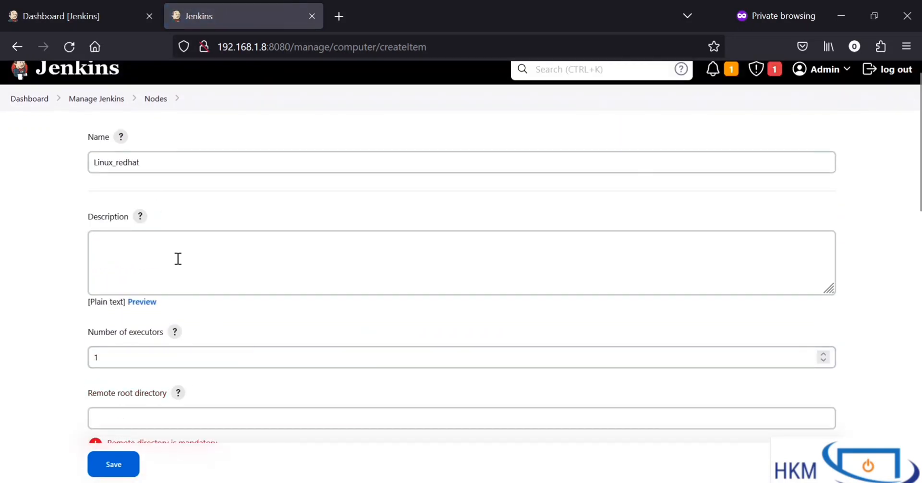
left_click(178, 264)
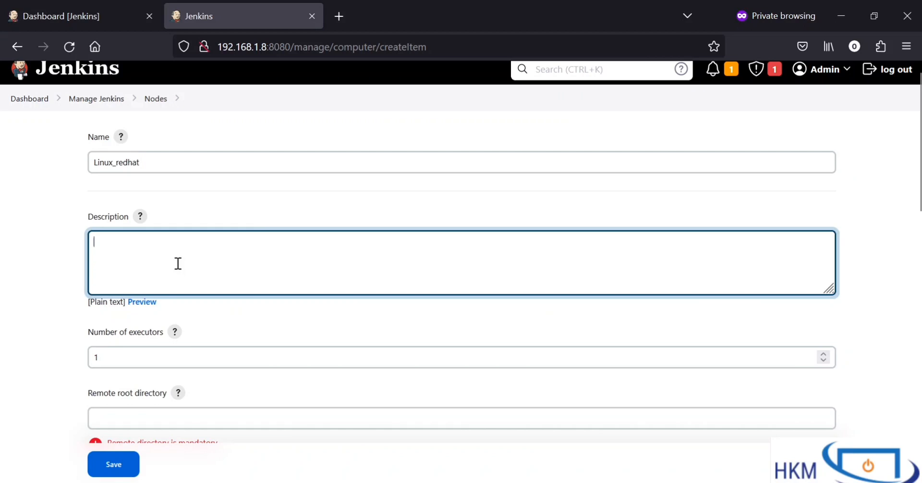
scroll(178, 263, "down", 2)
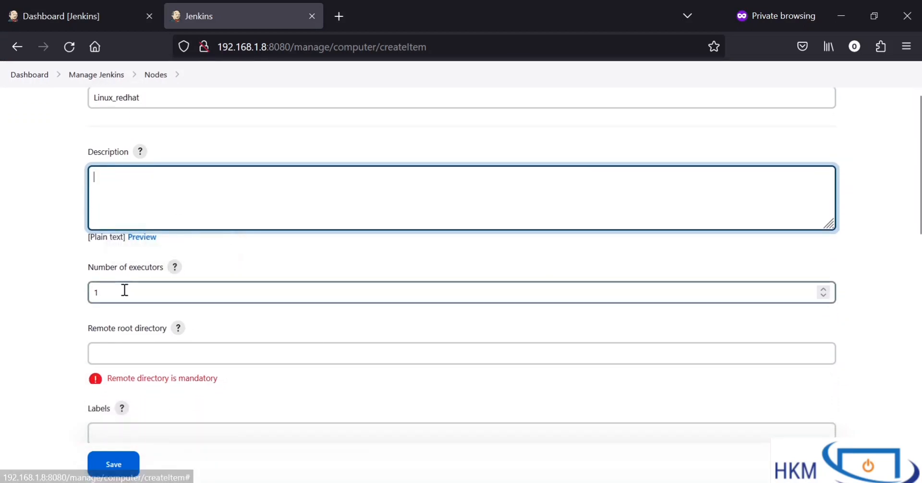
double_click(124, 290)
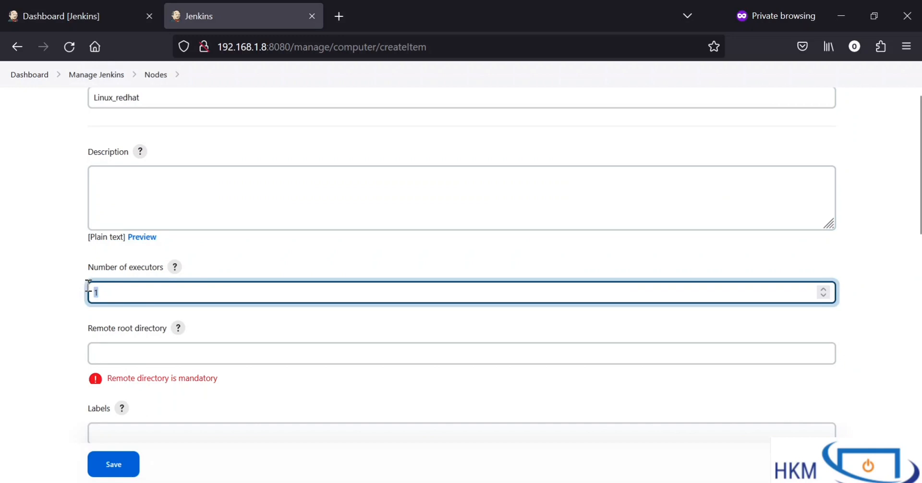
left_click_drag(97, 268, 164, 284)
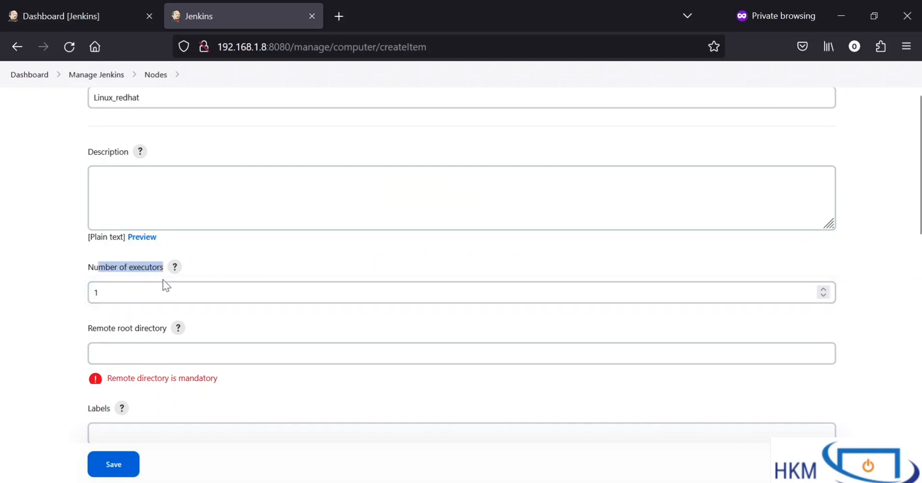
double_click(156, 294)
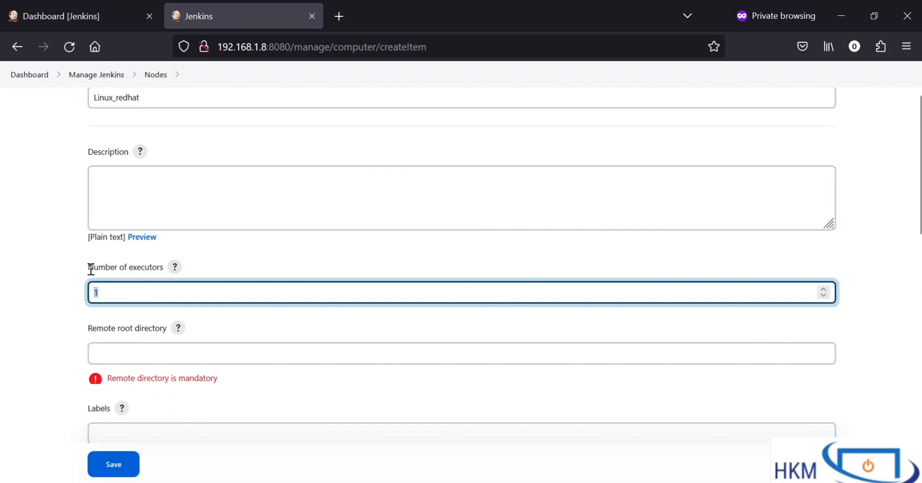
scroll(92, 294, "down", 2)
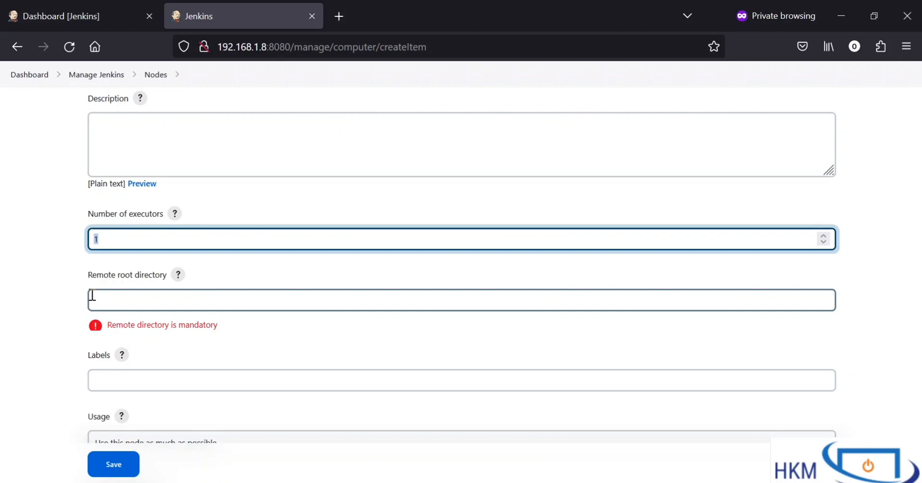
type("2")
left_click_drag(107, 237, 47, 235)
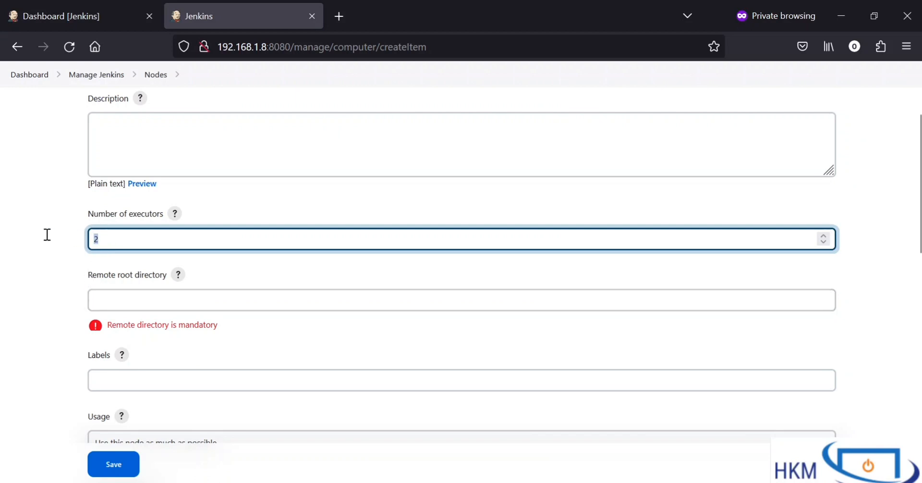
Step: Point out the mandatory Remote root directory field, switch to the white PuTTY terminal, and quit the service status output to clear the screen
scroll(78, 270, "down", 1)
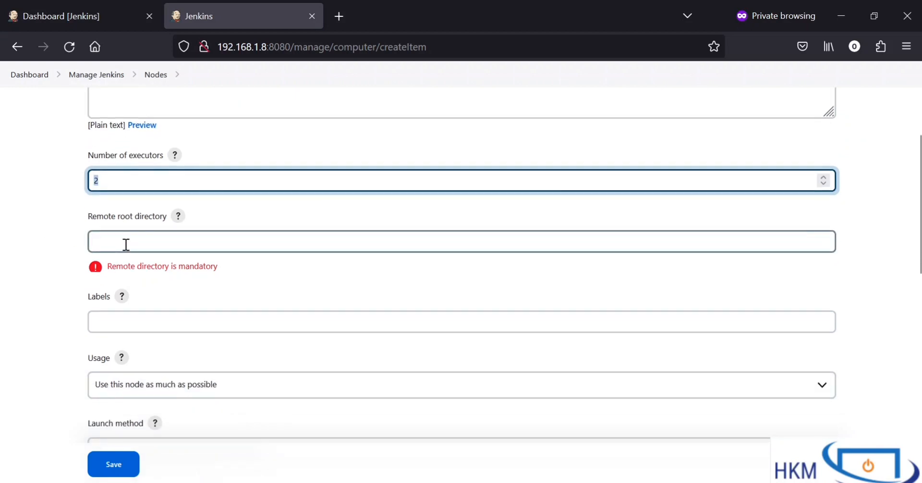
left_click(123, 248)
left_click_drag(238, 269, 130, 265)
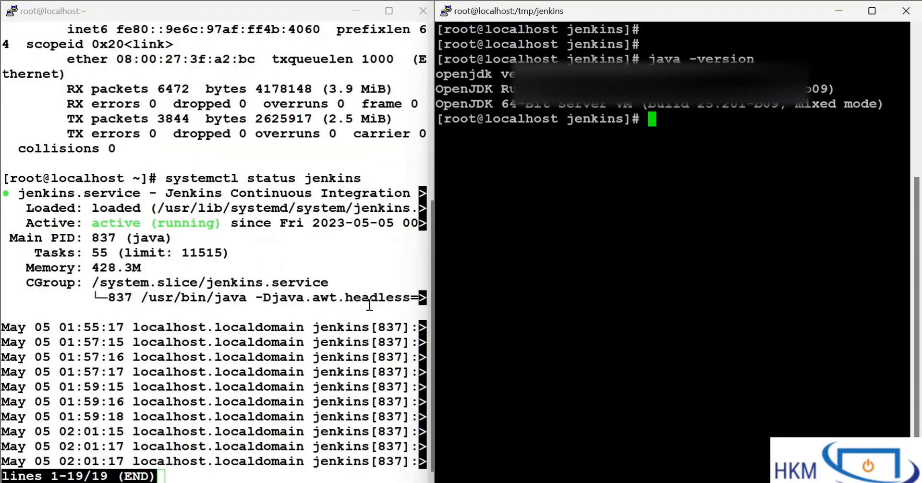
left_click(339, 283)
type("q")
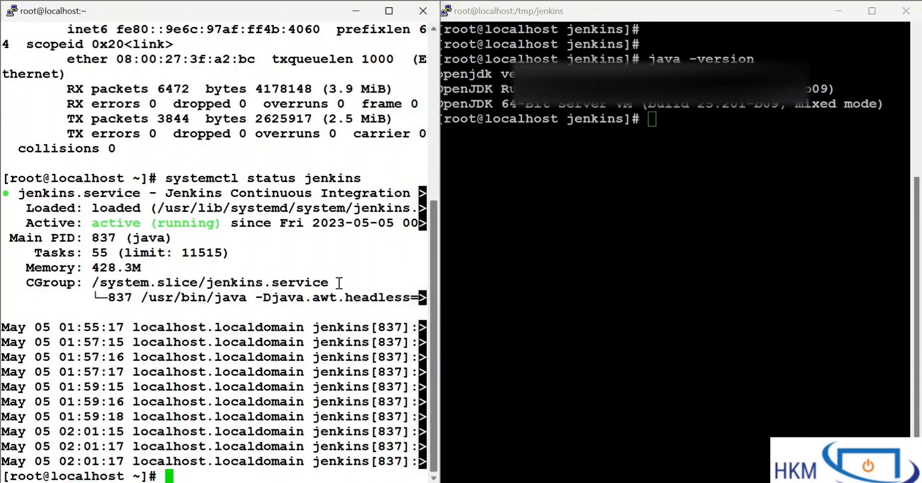
type("clear")
key("Return")
Step: Change to /var/lib/jenkins/ in the white terminal and list its contents
type("cd")
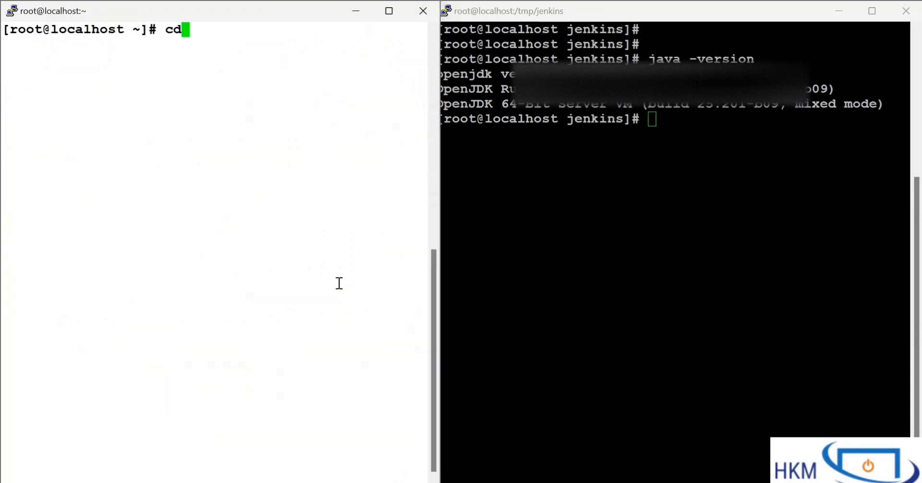
type(" /var/lib")
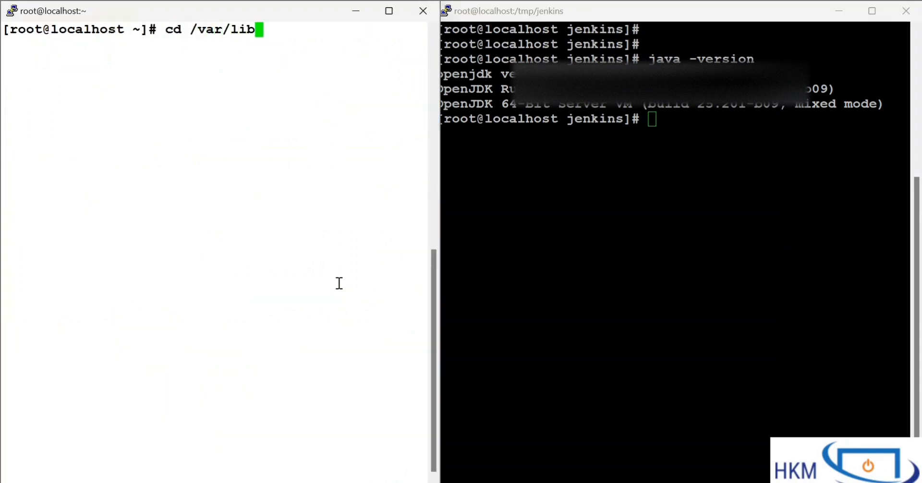
type("/jenl")
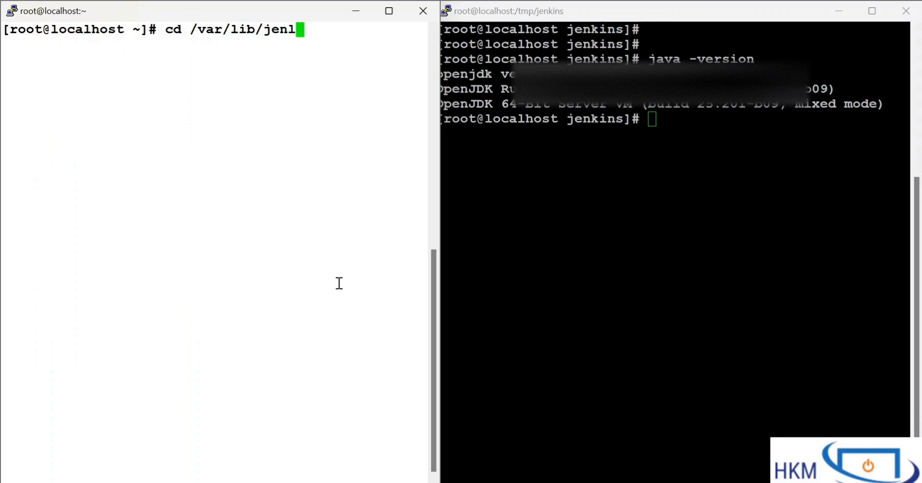
key("BackSpace")
type("kins/")
key("Return")
type("ls")
key("Return")
Step: Change into the workspace folder, clear the screen and list the job directories in it
type("cd")
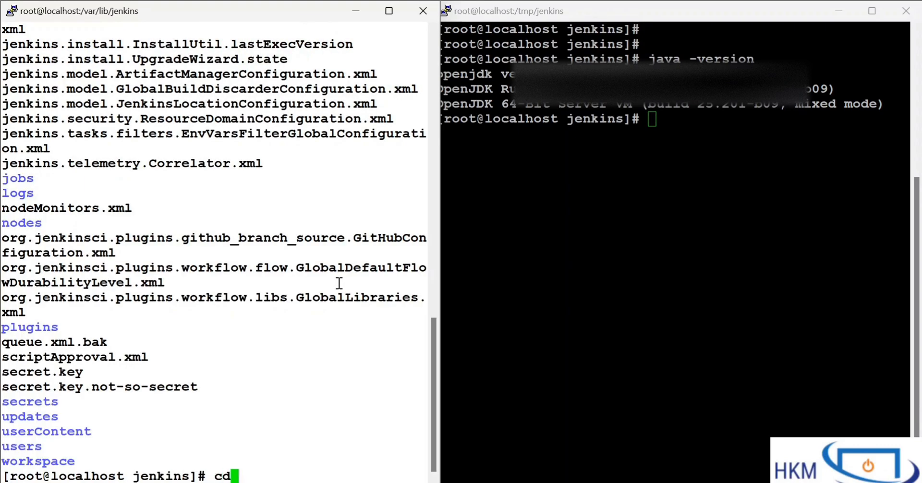
type(" wor")
key("Tab")
key("Return")
type("clea")
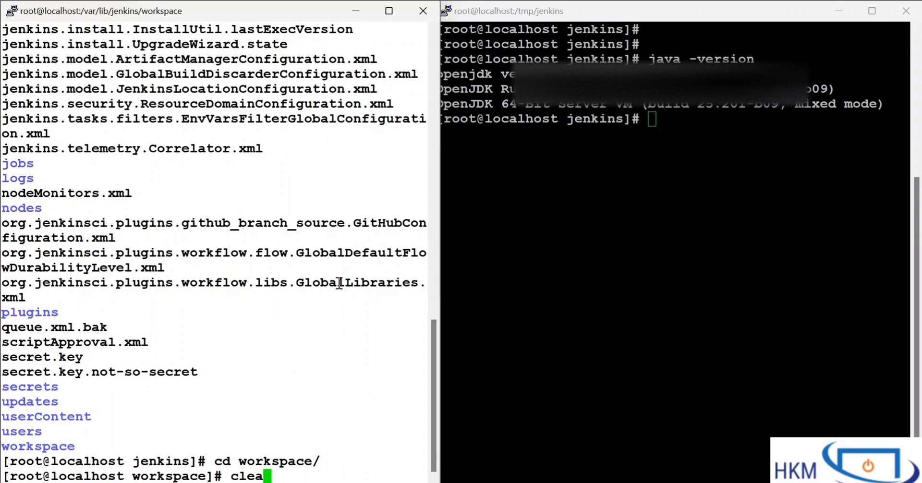
type("r")
key("Return")
type("ls")
key("Return")
Step: Print the working directory with "pwd" and examine the Jenkins workspace path
left_click_drag(50, 74, 112, 80)
left_click(112, 82)
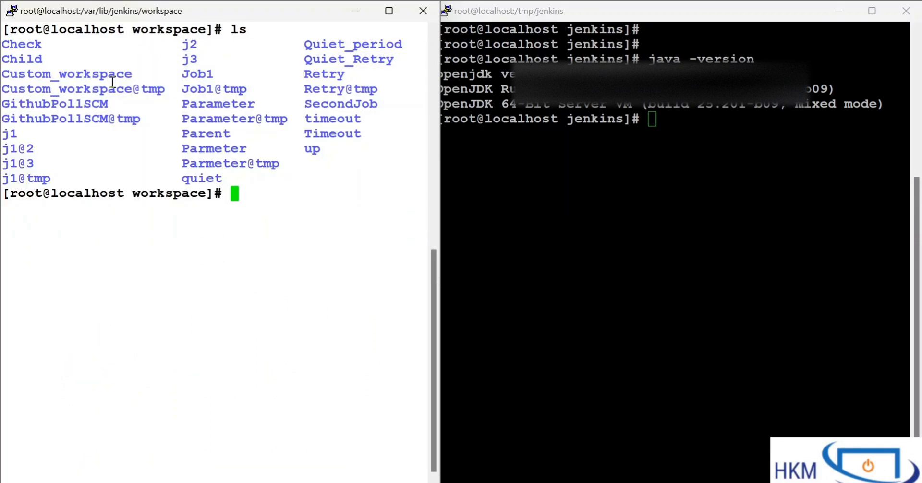
type("pwd")
key("Return")
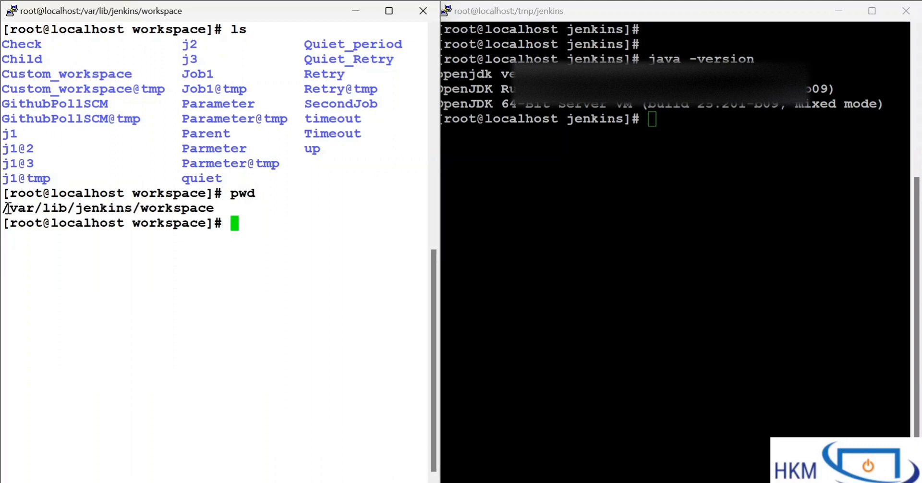
left_click_drag(214, 208, 39, 203)
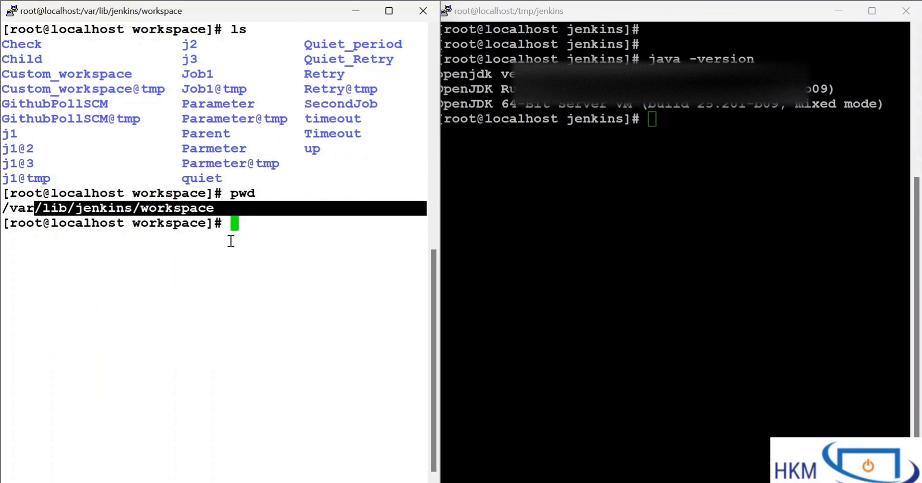
Step: Return to the home directory in the black terminal and clear its screen
left_click(595, 136)
left_click_drag(673, 92, 698, 243)
left_click(698, 243)
left_click_drag(514, 103, 623, 276)
left_click(623, 276)
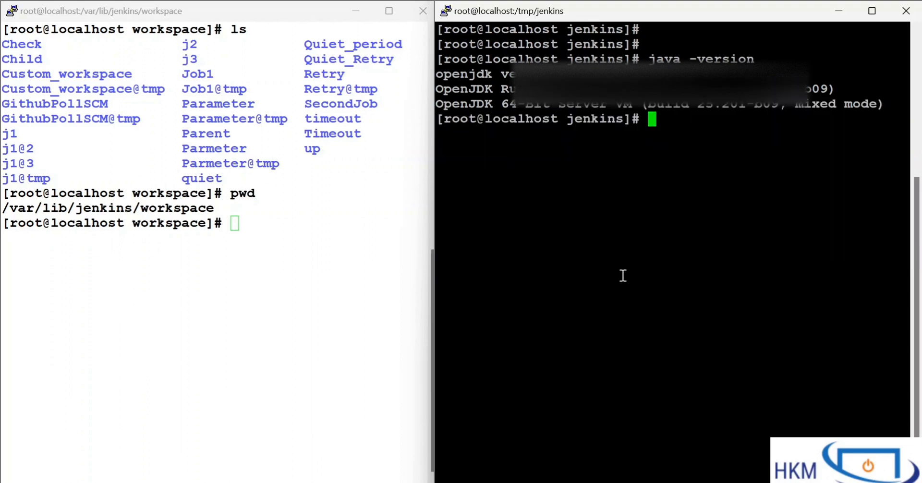
type("cd")
key("Return")
type("cel")
key("BackSpace")
key("BackSpace")
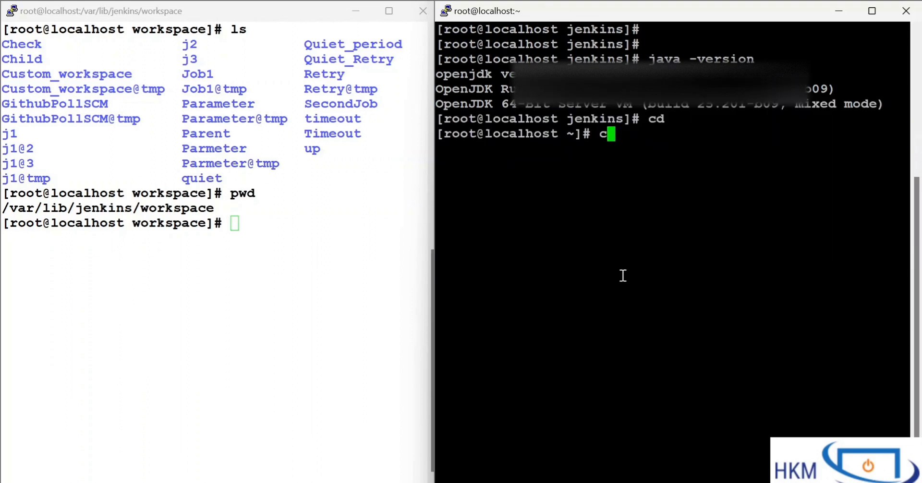
type("l")
left_click_drag(479, 121, 607, 223)
left_click(606, 224)
type("ear")
key("Return")
key("Return")
key("Return")
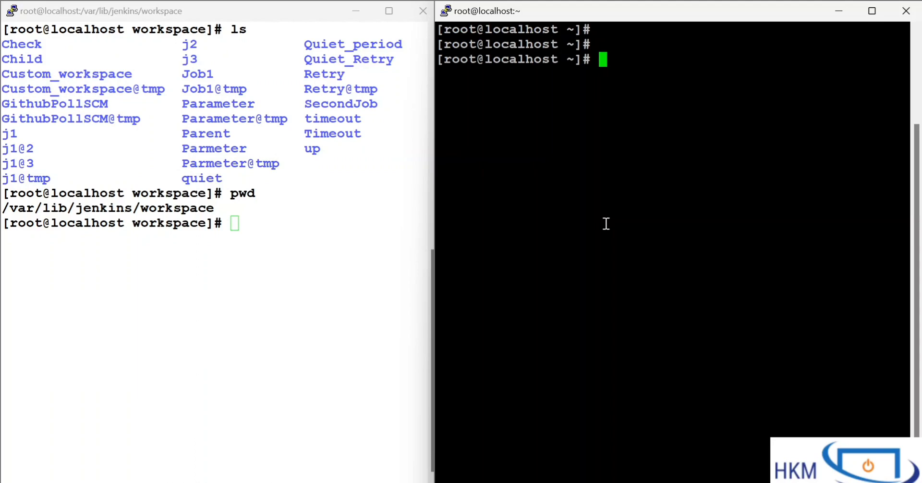
Step: Create the directory /tmp/jenkins/workspace on the agent machine with "mkdir"
type("mkdir /tm")
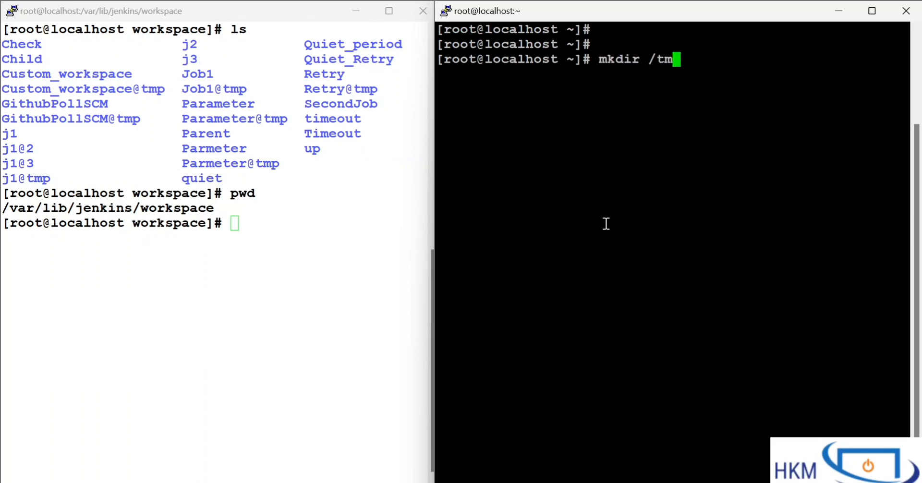
type("p")
key("BackSpace")
key("BackSpace")
key("BackSpace")
key("BackSpace")
type("/jenkins/")
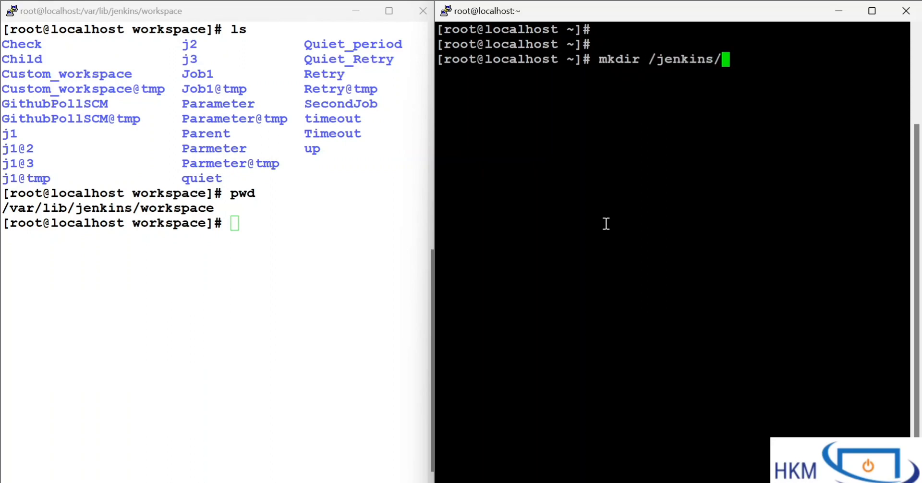
key("BackSpace")
key("BackSpace")
key("BackSpace")
key("BackSpace")
key("BackSpace")
key("BackSpace")
key("BackSpace")
key("BackSpace")
type("t,")
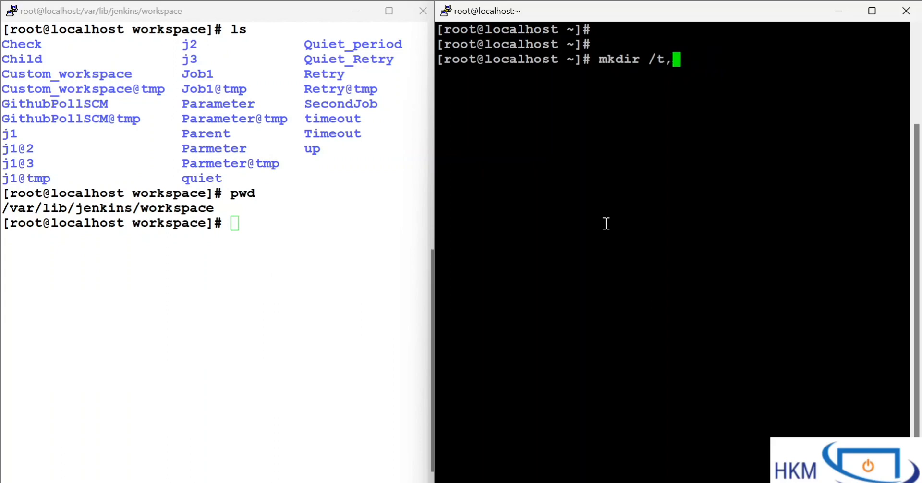
type("p/")
key("BackSpace")
key("BackSpace")
key("BackSpace")
type("mp/jenkins")
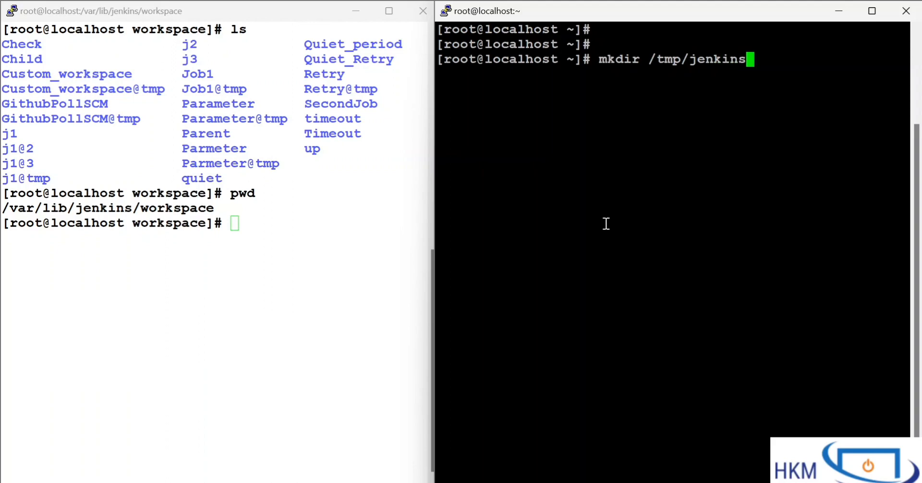
type("/")
type("workspace")
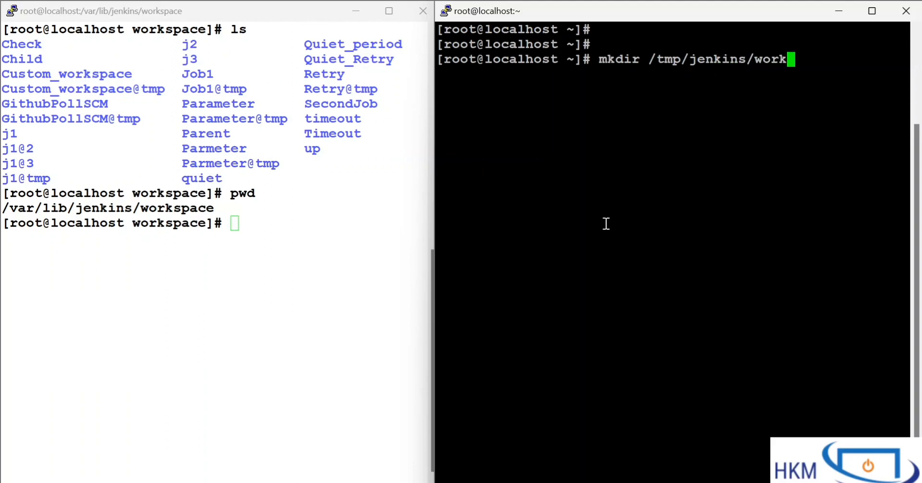
key("Return")
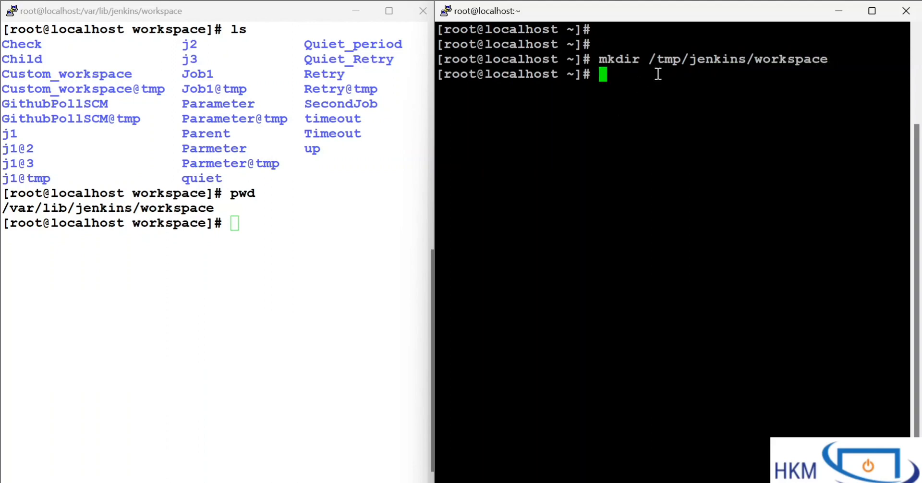
Step: List the details of /tmp/jenkins/workspace with "ls -ld" and examine its permissions and the logged-in account
left_click_drag(652, 60, 827, 58)
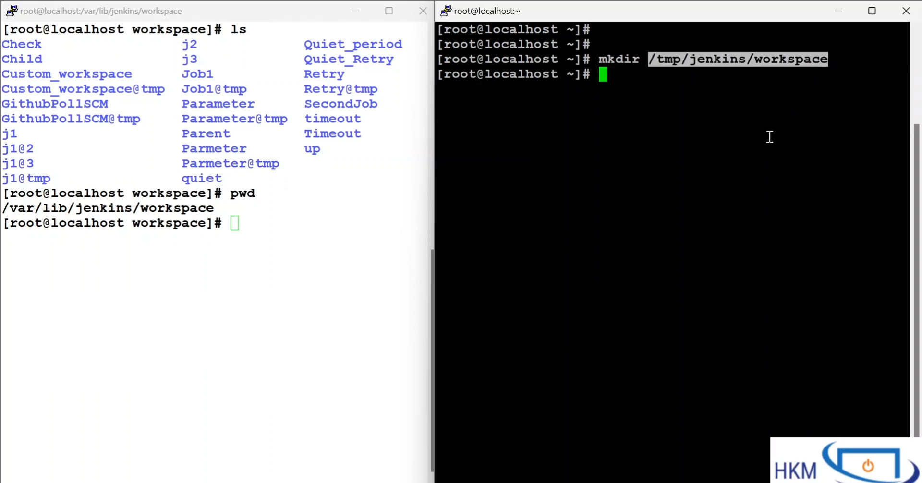
right_click(678, 99)
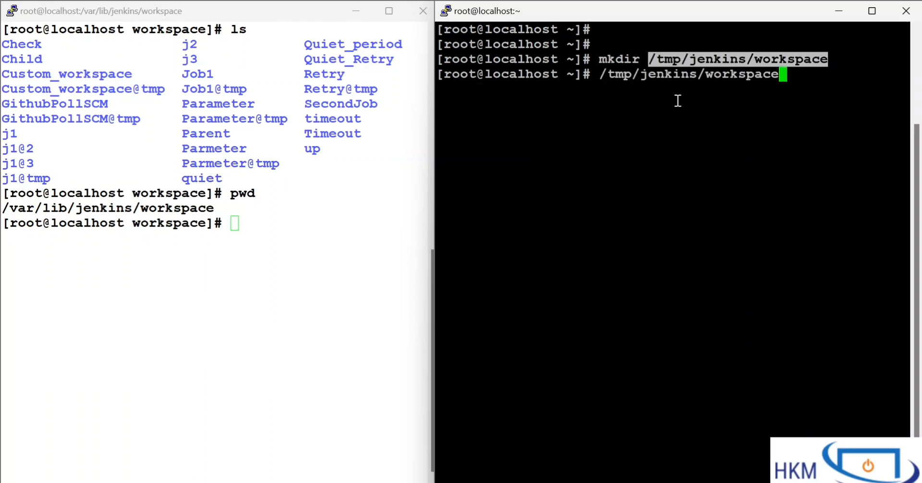
key("Home")
type("ls -ld")
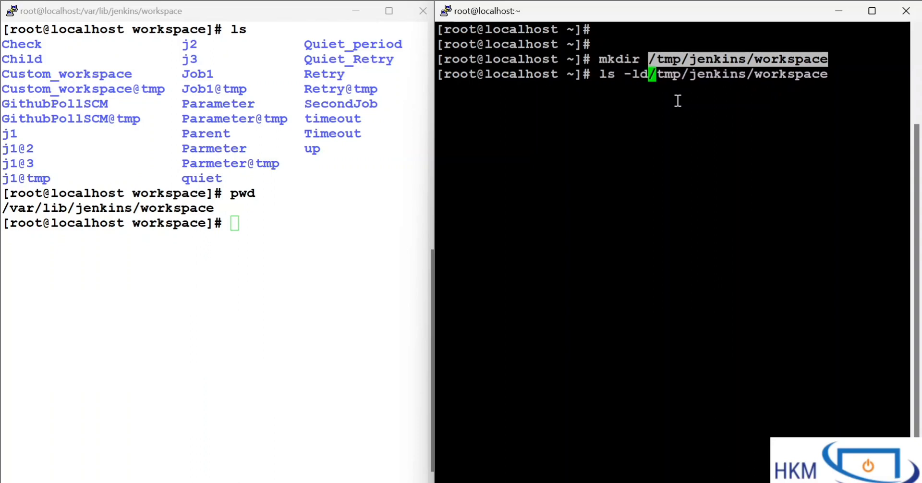
key("Return")
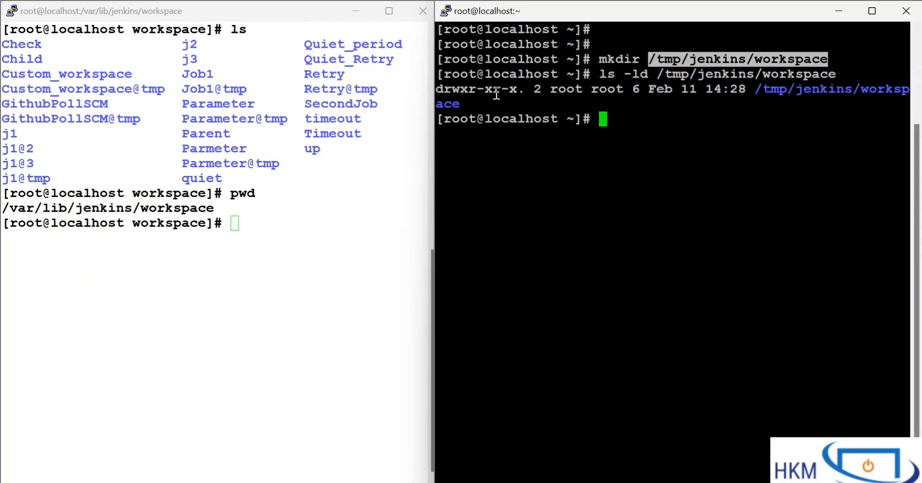
left_click_drag(494, 91, 518, 91)
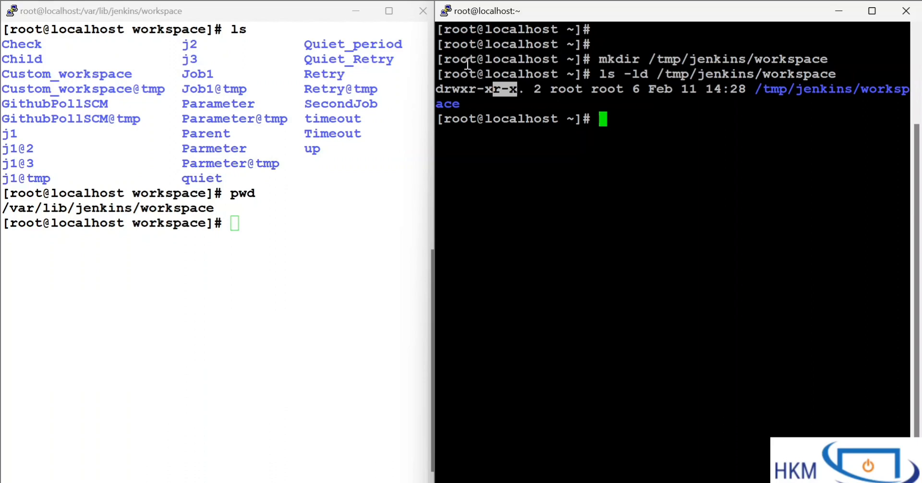
left_click_drag(445, 76, 477, 79)
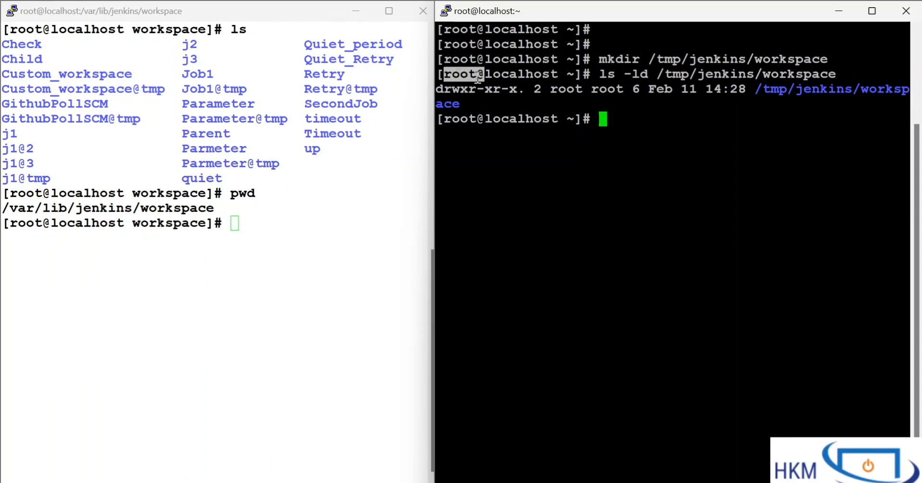
left_click_drag(682, 76, 844, 92)
left_click(845, 91)
left_click_drag(641, 75, 707, 136)
left_click(706, 137)
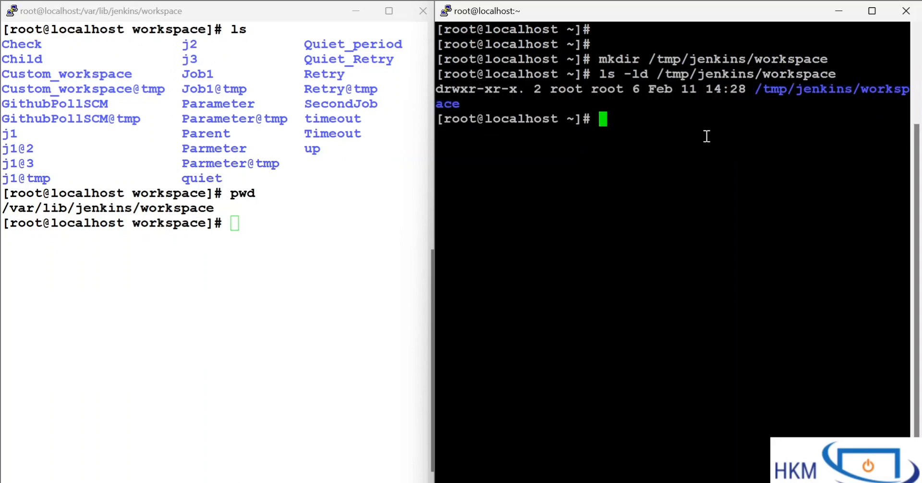
left_click_drag(607, 75, 718, 141)
left_click(717, 142)
Step: Grant other users write permission on /tmp/jenkins/workspace with "chmod o+w", reusing the path from the earlier command
left_click_drag(649, 75, 834, 78)
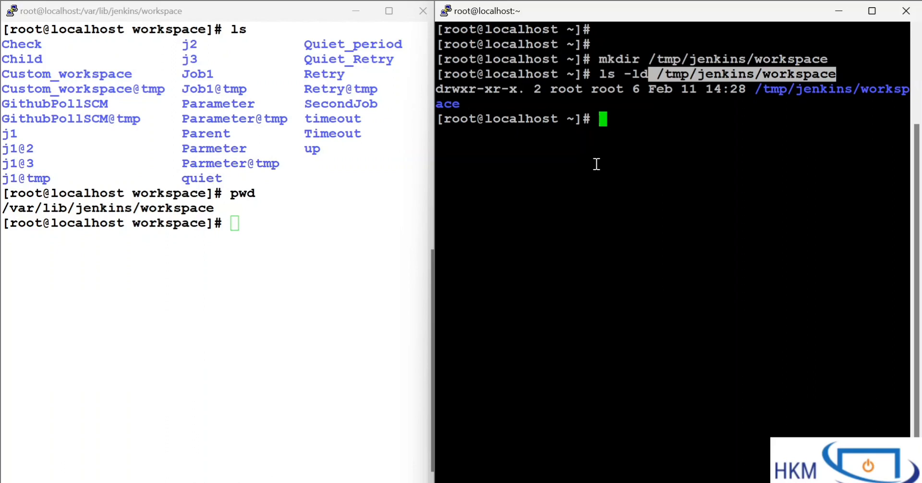
left_click(657, 77)
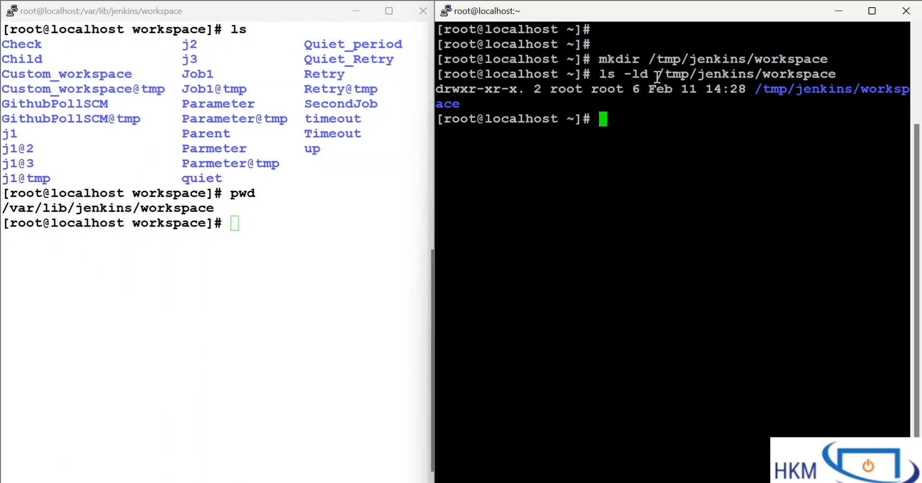
left_click_drag(658, 77, 834, 75)
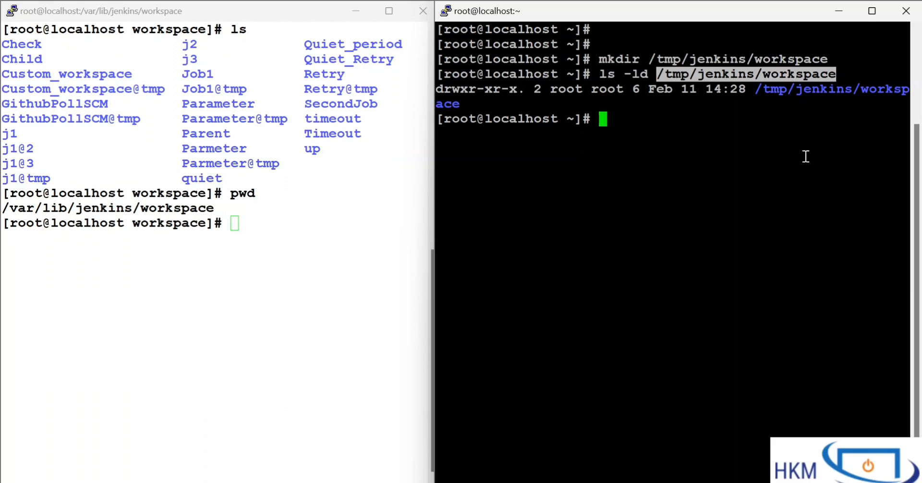
type("chmod ")
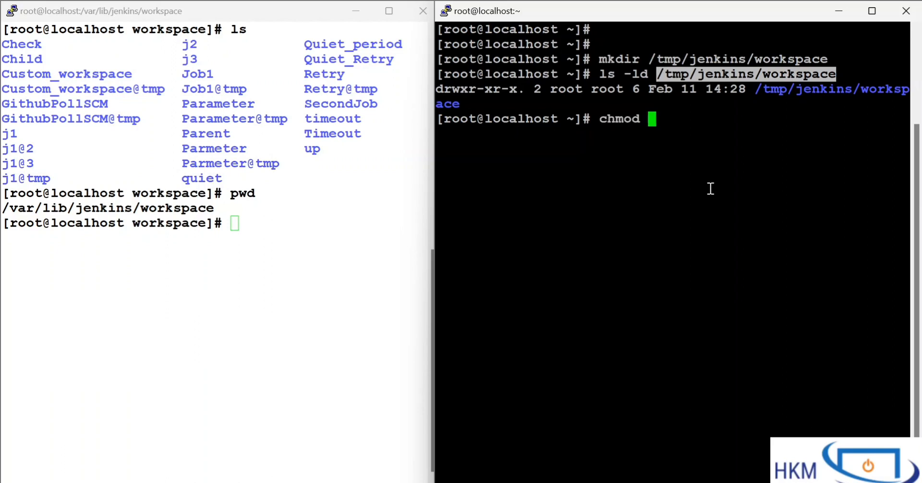
type("o+w")
right_click(661, 144)
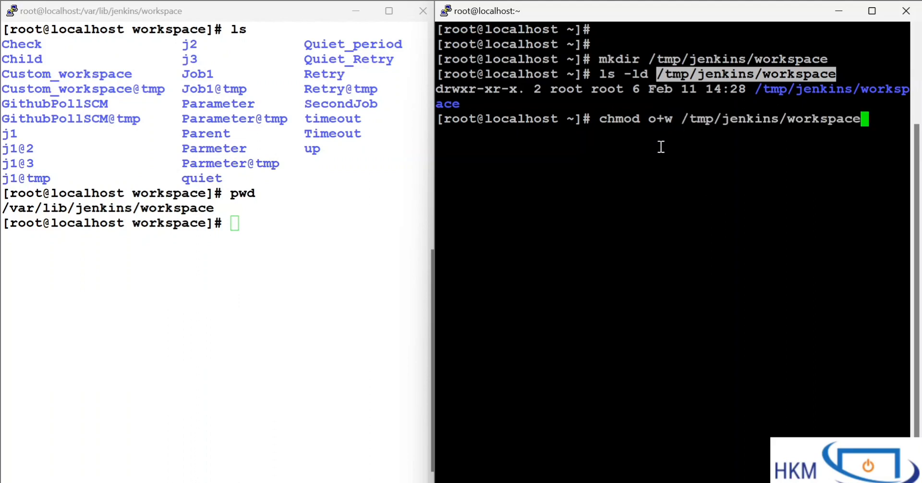
left_click_drag(650, 120, 698, 120)
left_click(697, 120)
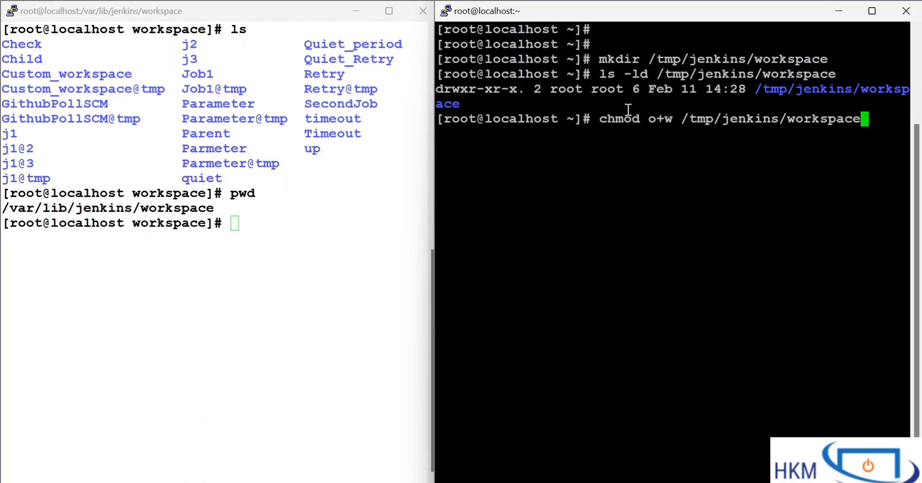
left_click_drag(627, 103, 813, 178)
left_click(813, 178)
key("Return")
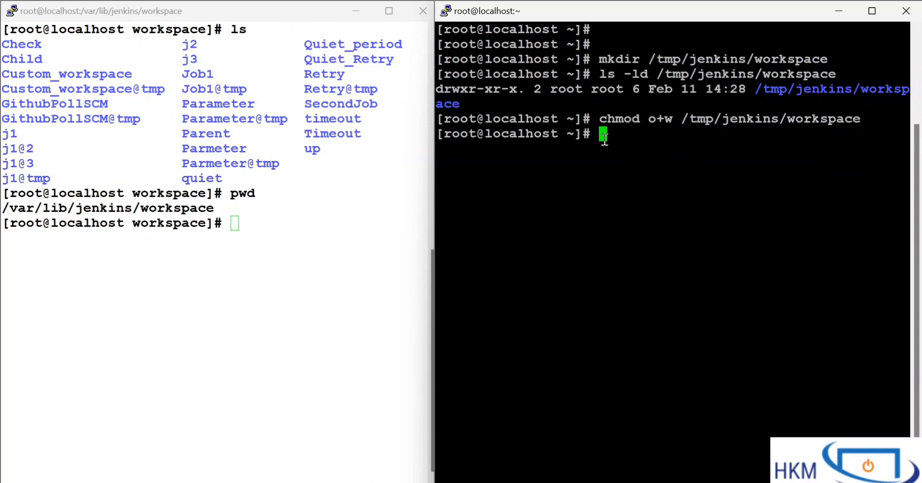
Step: List the details of /tmp/jenkins/workspace again with "ls -ld" and examine the permissions for other users
key("Up")
key("Up")
key("Return")
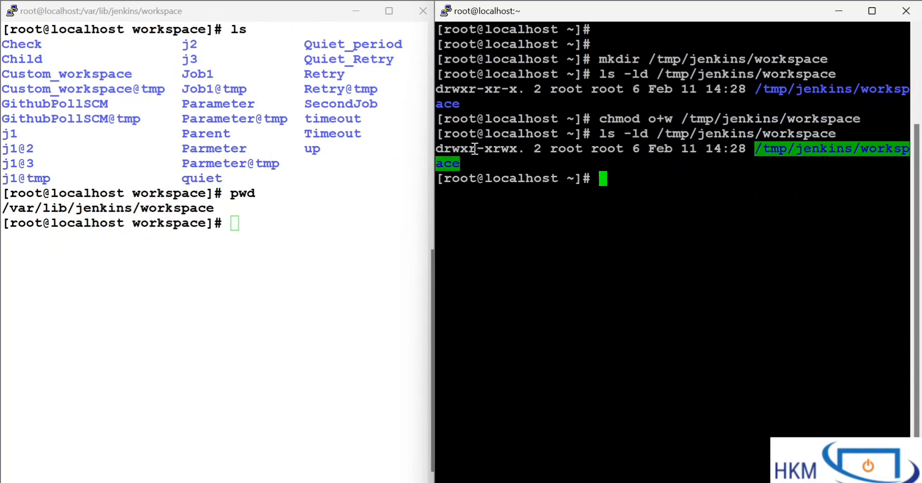
left_click_drag(491, 149, 523, 149)
left_click(521, 149)
Step: Copy the path /tmp/jenkins/workspace from the terminal and enter it as the node's remote root directory in Jenkins
left_click_drag(681, 118, 860, 120)
key("ctrl+c")
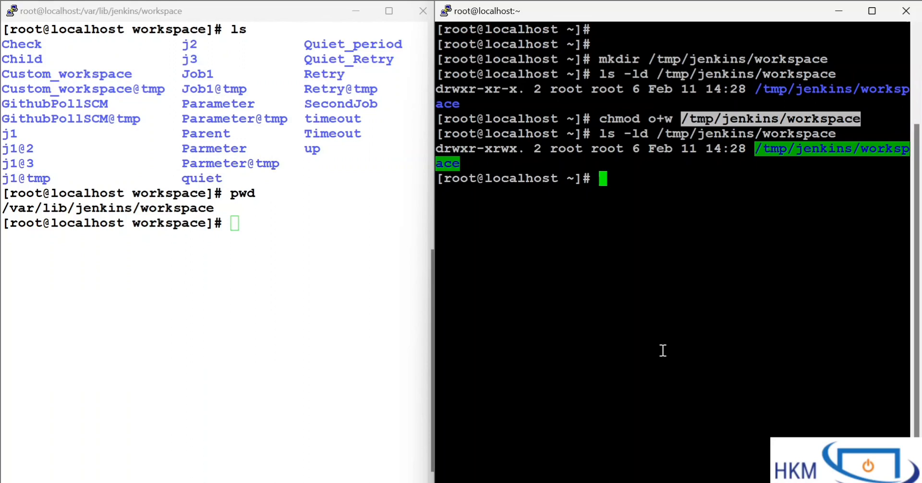
left_click(583, 482)
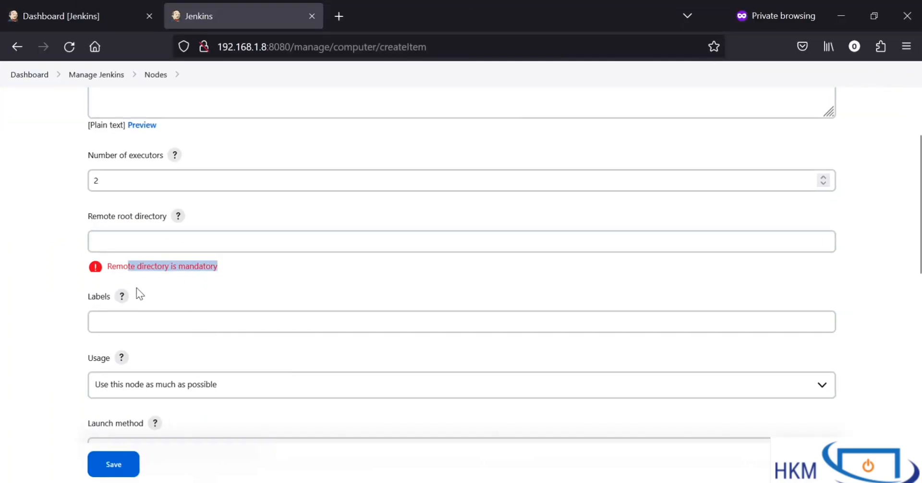
left_click(130, 243)
key("ctrl+v")
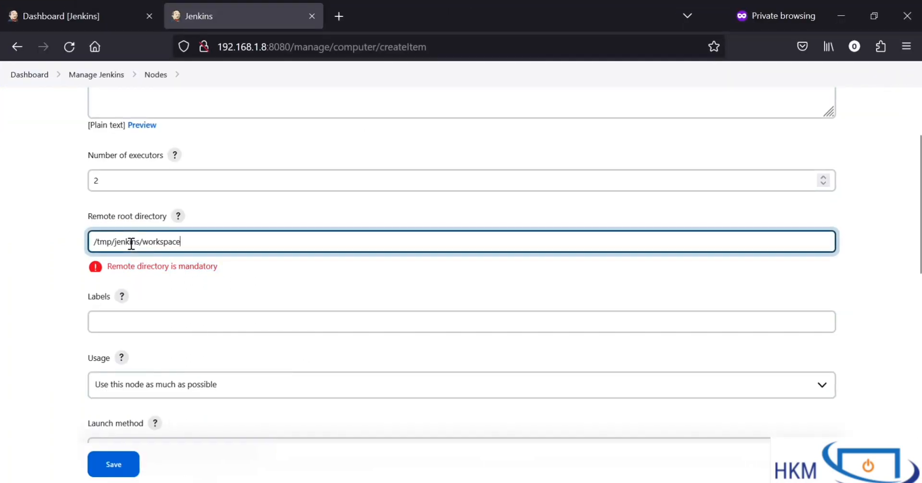
left_click_drag(200, 241, 24, 238)
left_click(184, 290)
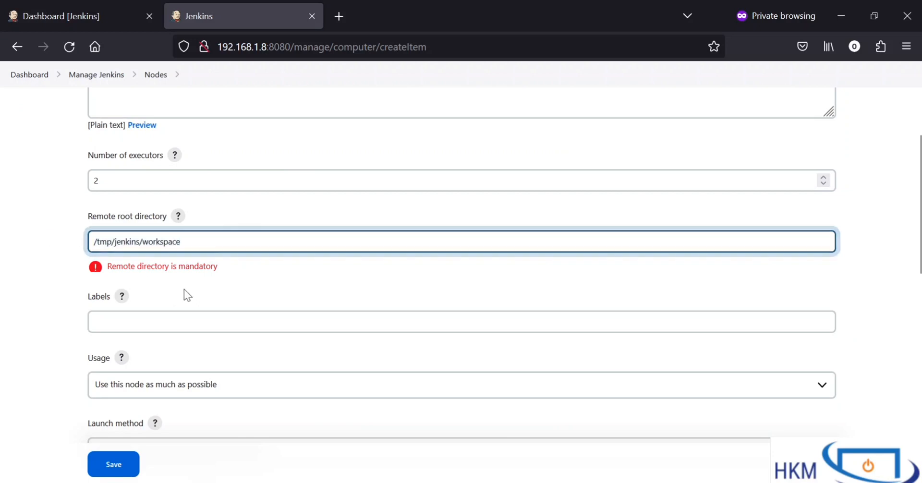
Step: Set the node's label to first_workernode
scroll(185, 290, "down", 2)
left_click(176, 241)
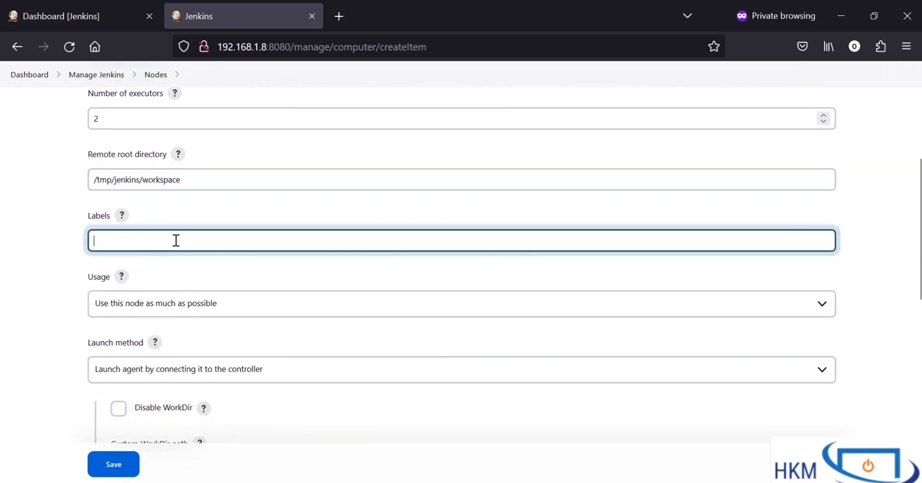
scroll(176, 240, "down", 2)
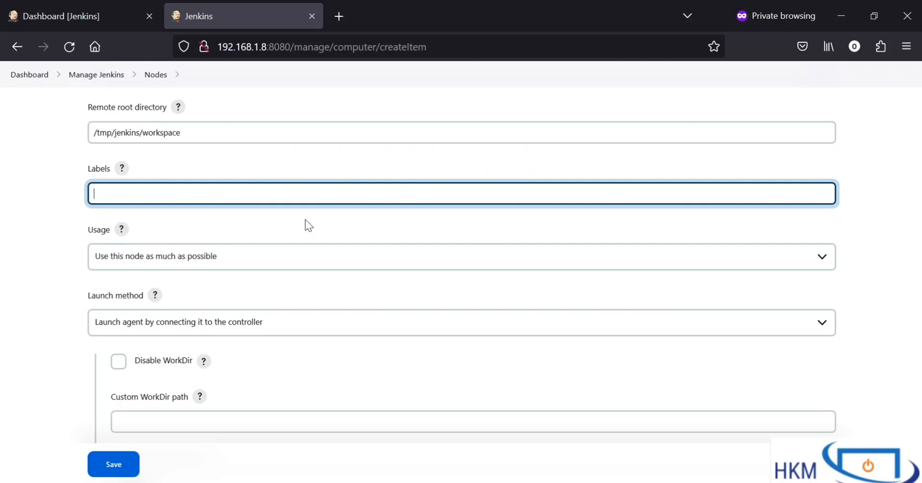
type("first")
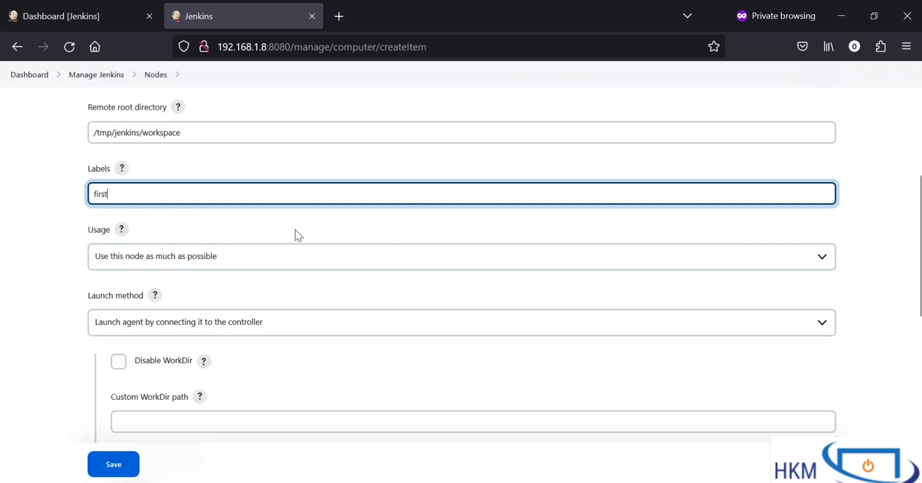
type("_workernode")
scroll(264, 246, "down", 1)
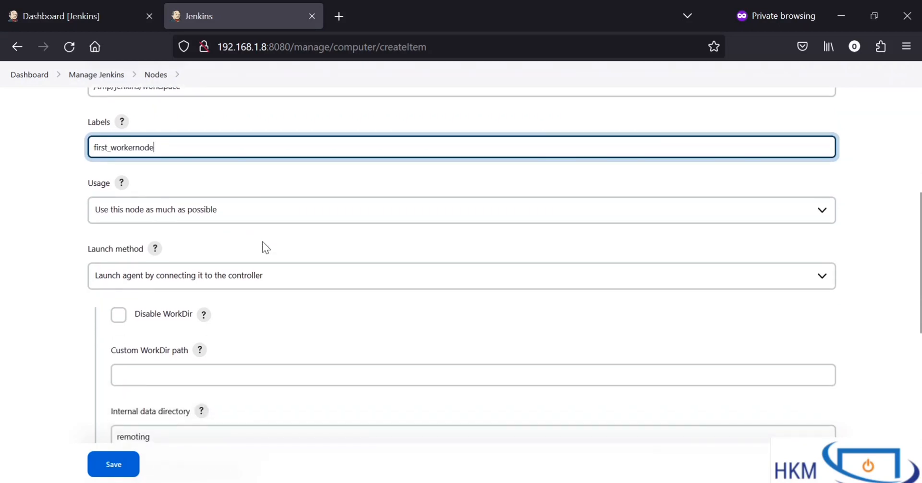
Step: Try the usage option "Only build jobs with label expressions matching this node", and return to "Use this node as much as possible"
left_click_drag(88, 182, 101, 183)
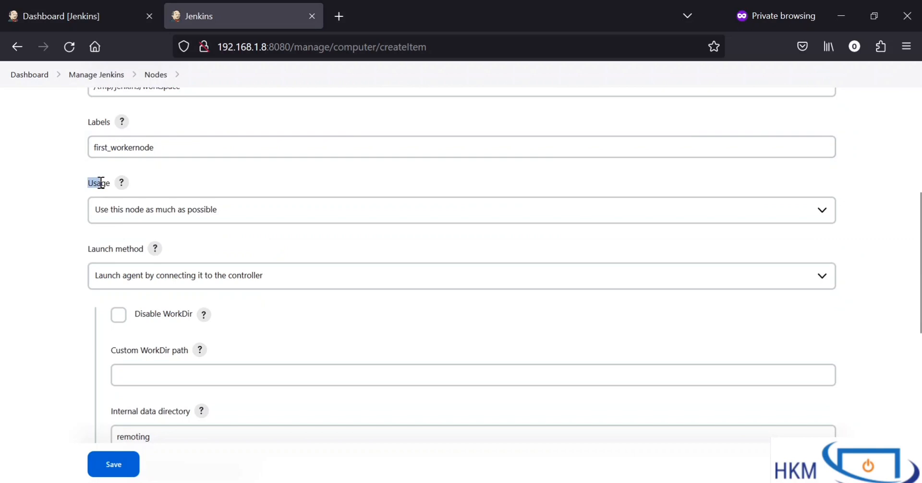
left_click(180, 218)
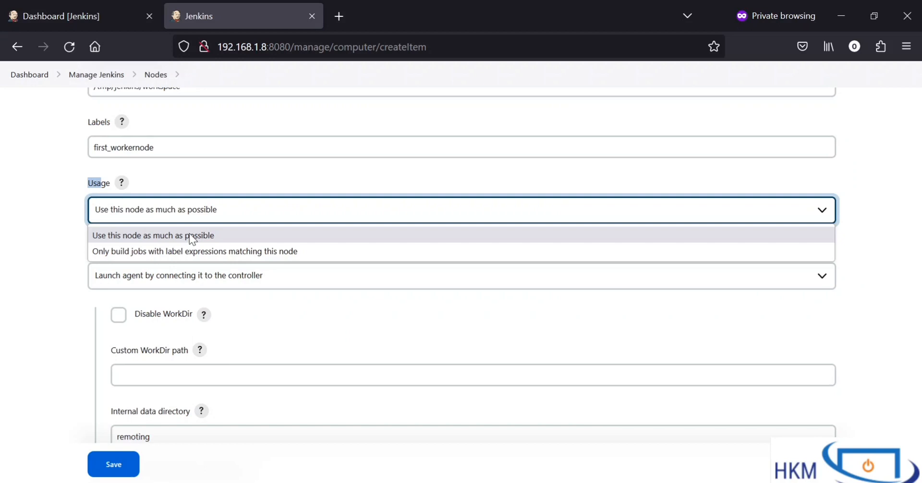
left_click(200, 251)
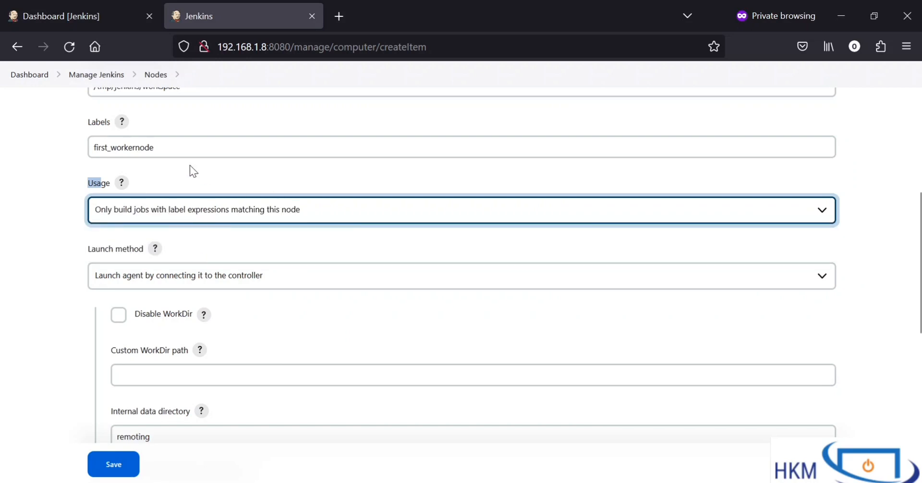
left_click(156, 147)
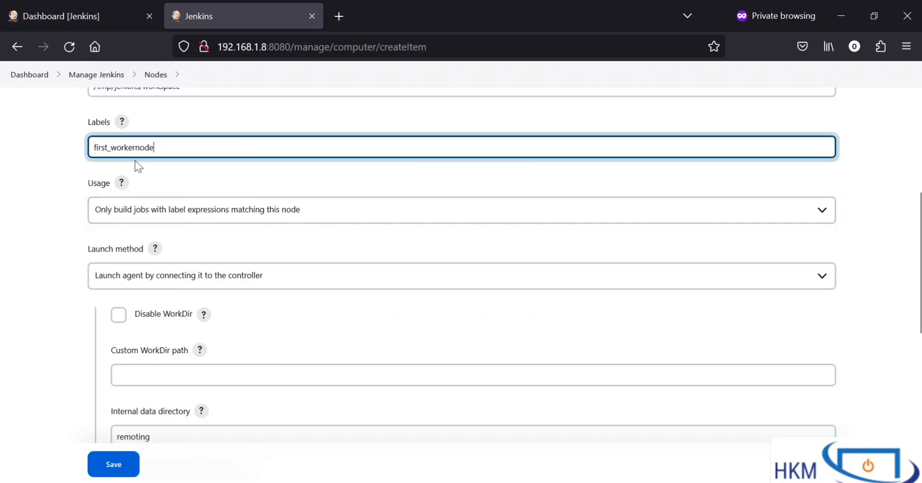
left_click_drag(157, 147, 91, 146)
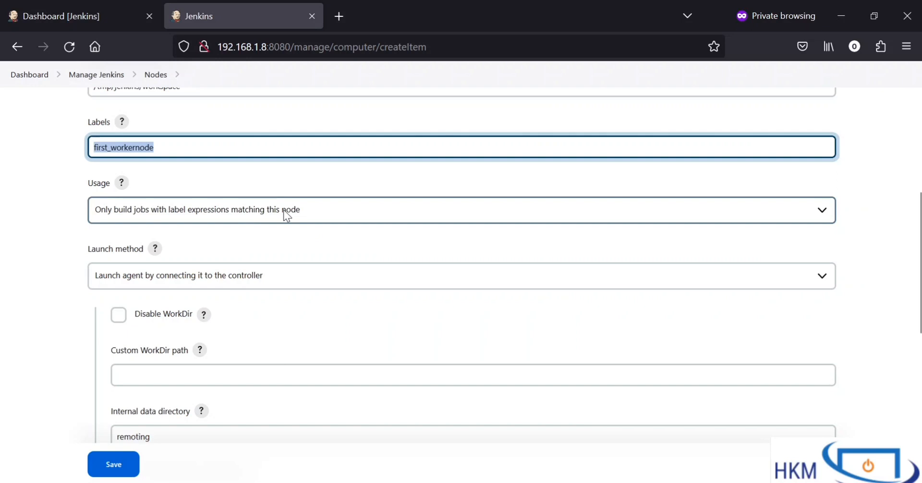
left_click(252, 216)
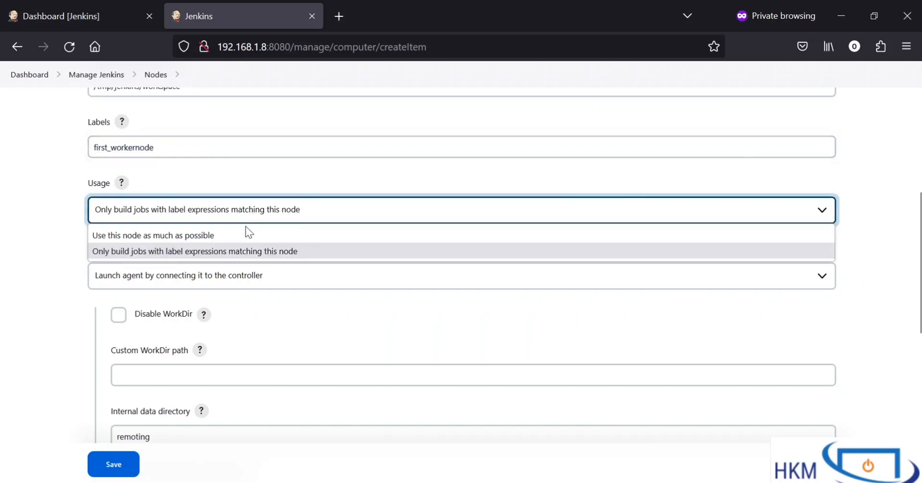
left_click(244, 232)
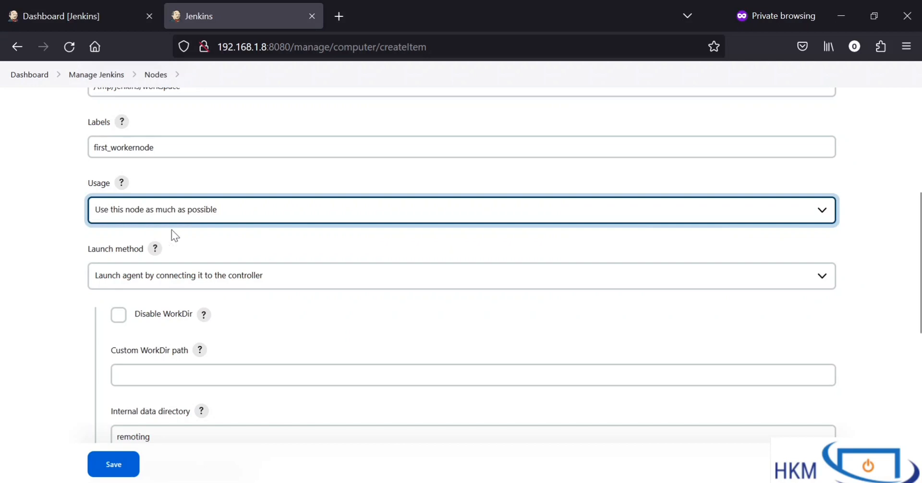
Step: Set the node's launch method to "Launch agents via SSH"
scroll(246, 237, "down", 3)
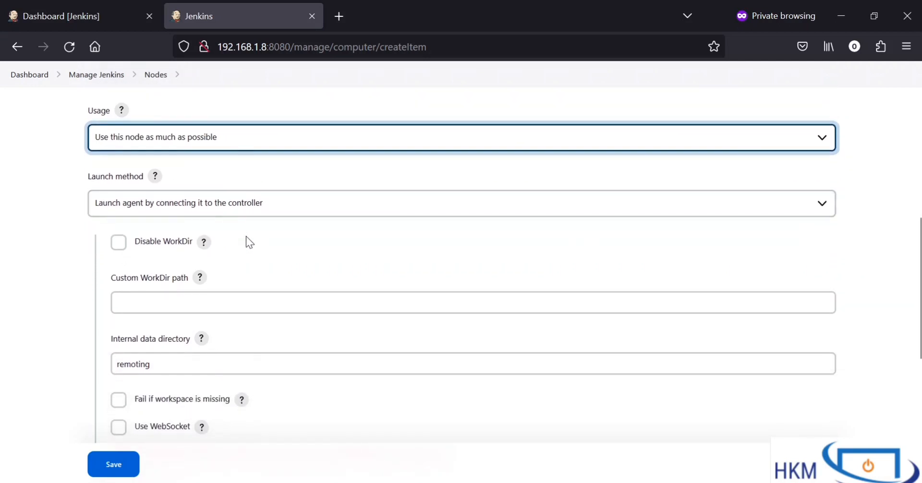
left_click_drag(92, 175, 161, 185)
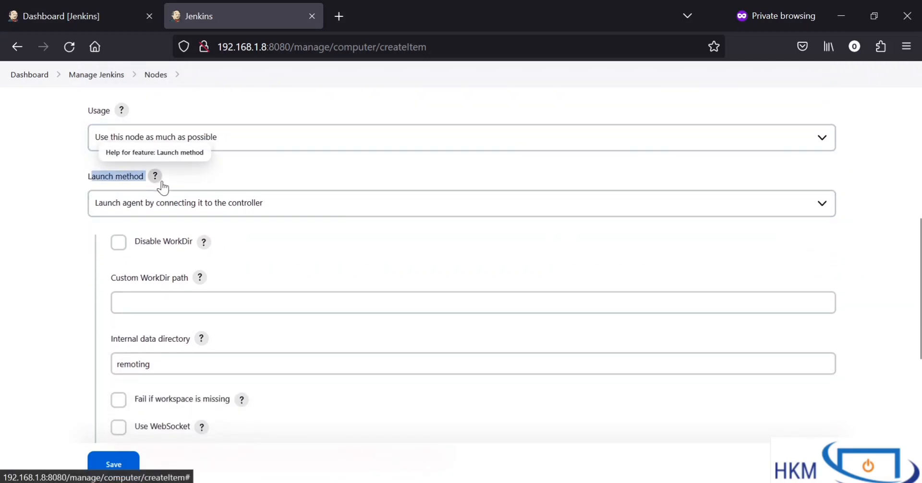
left_click(197, 208)
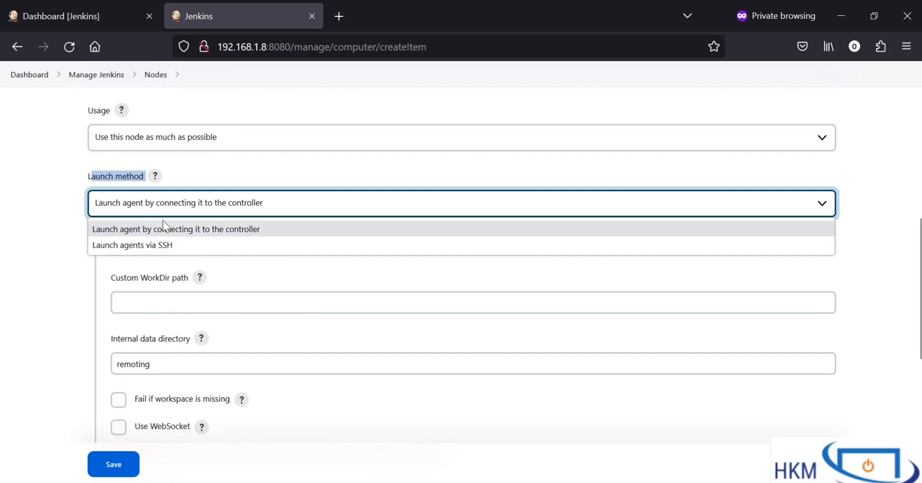
left_click(192, 246)
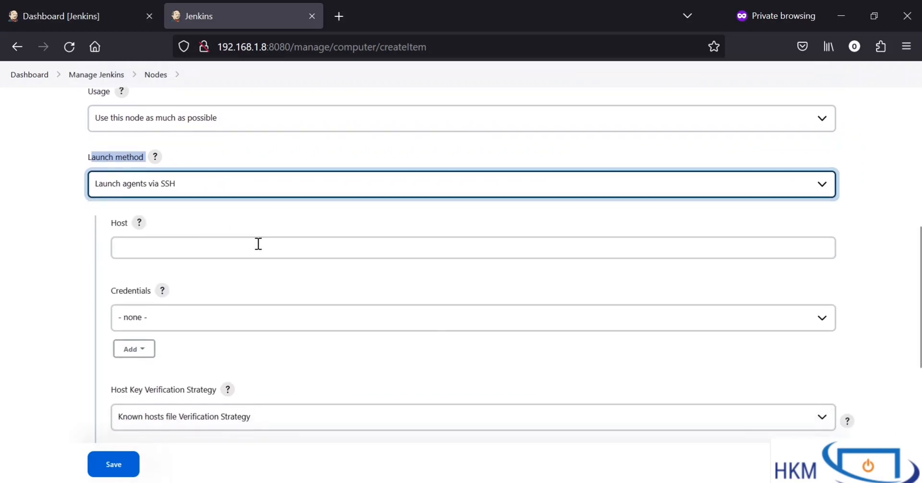
scroll(255, 227, "down", 1)
left_click(255, 215)
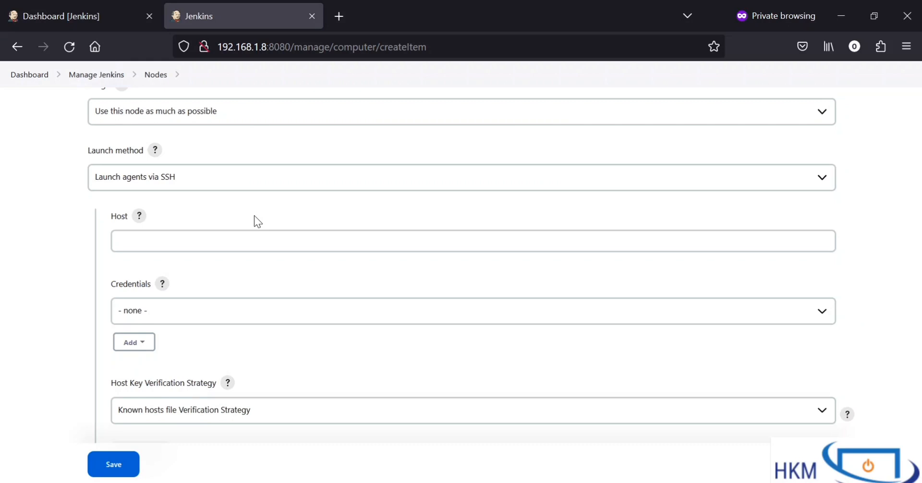
left_click(259, 179)
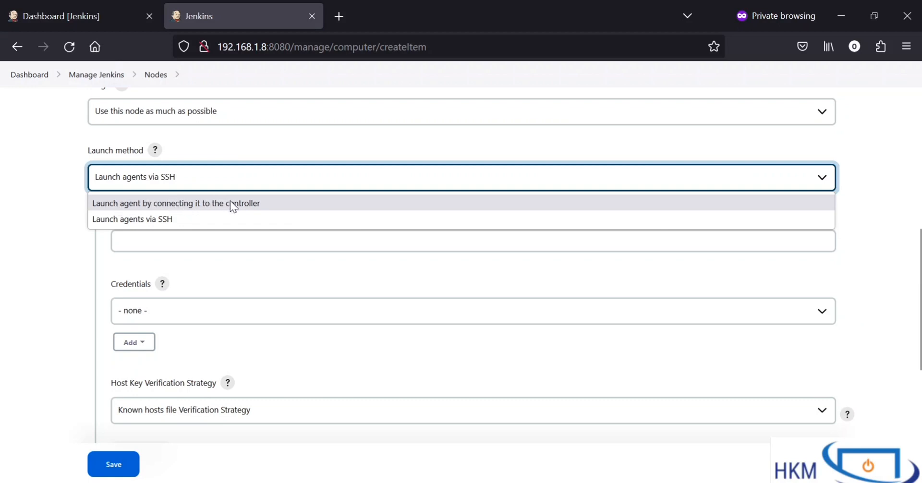
left_click(169, 219)
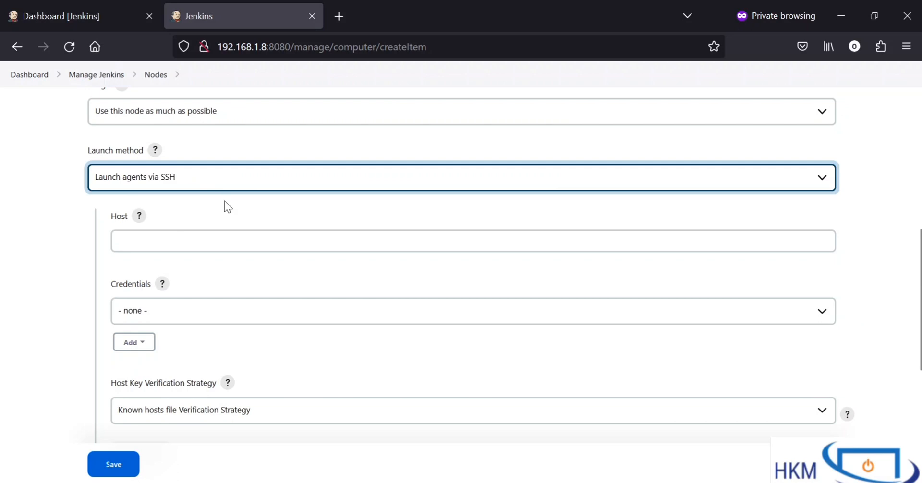
Step: Enter 192.168.1.6 as the host for the SSH launch method
scroll(226, 204, "down", 1)
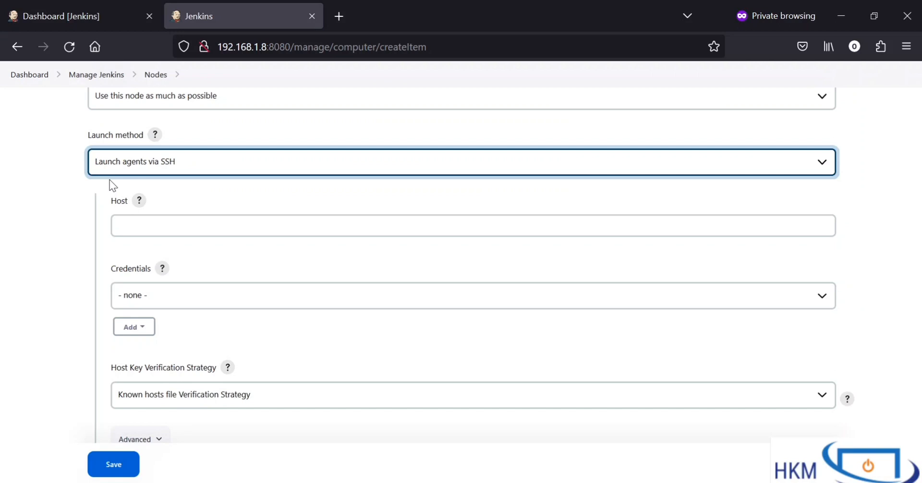
left_click(154, 223)
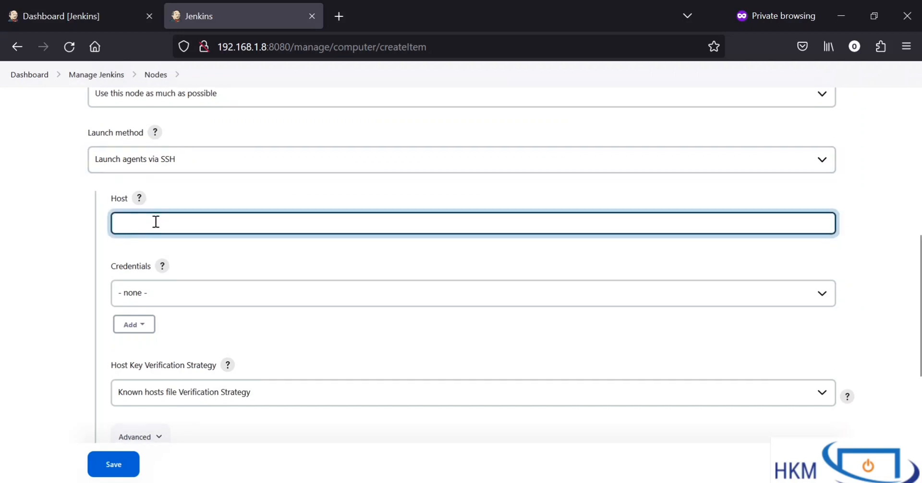
scroll(156, 221, "down", 1)
type("1")
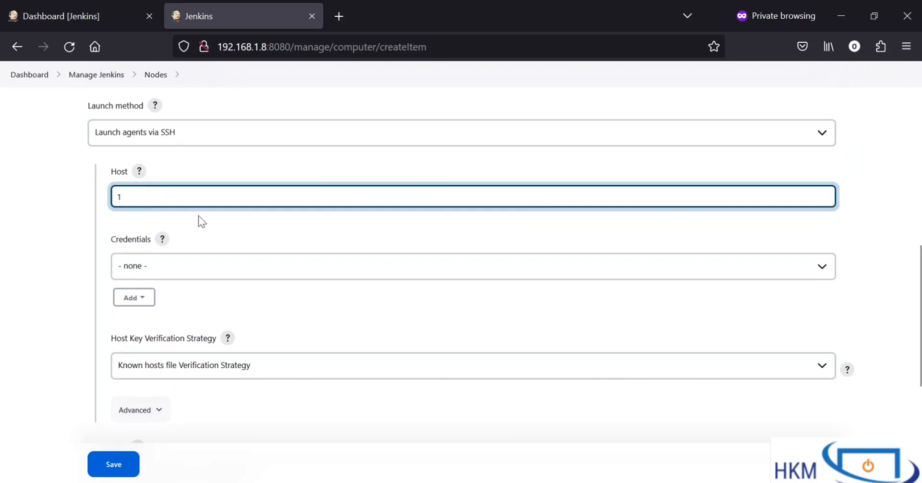
type("92.168.1.6")
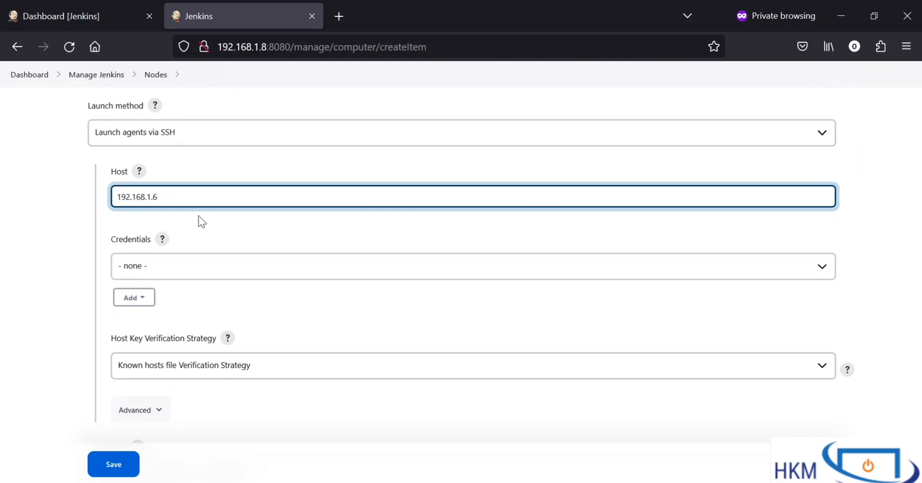
Step: Select the existing root credential for the node's SSH launch method
left_click(206, 264)
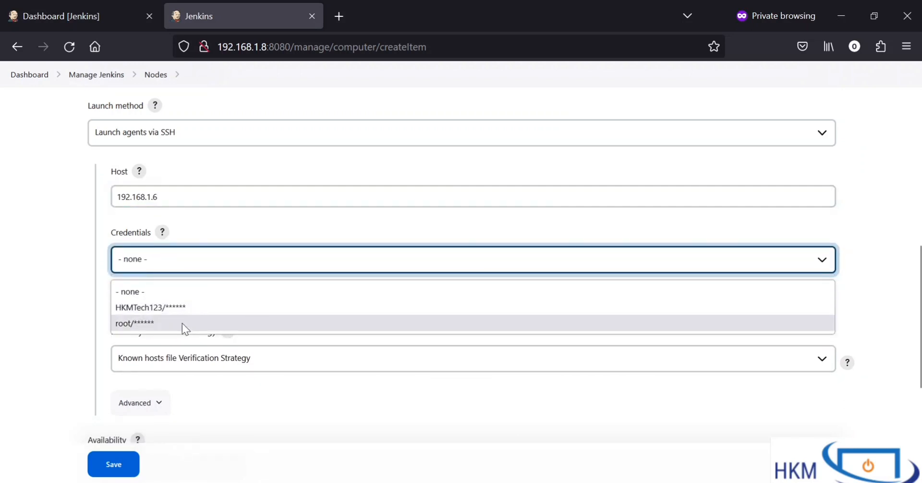
left_click(183, 324)
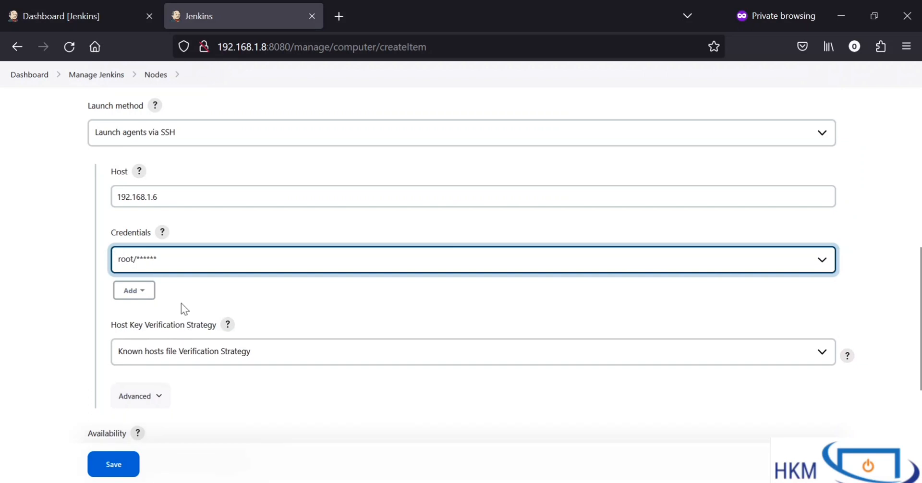
Step: Open the Jenkins credentials form, examine the fields of the "Username with password" kind, and close it without entering anything
left_click(134, 292)
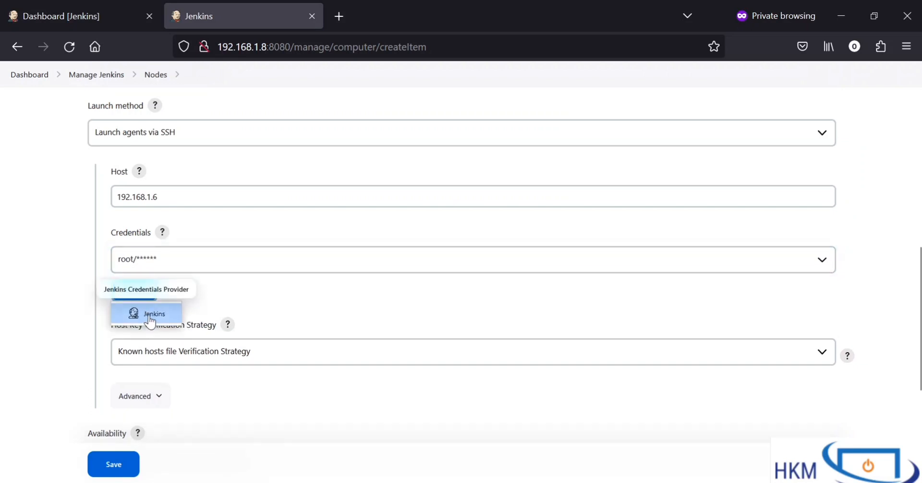
left_click(125, 316)
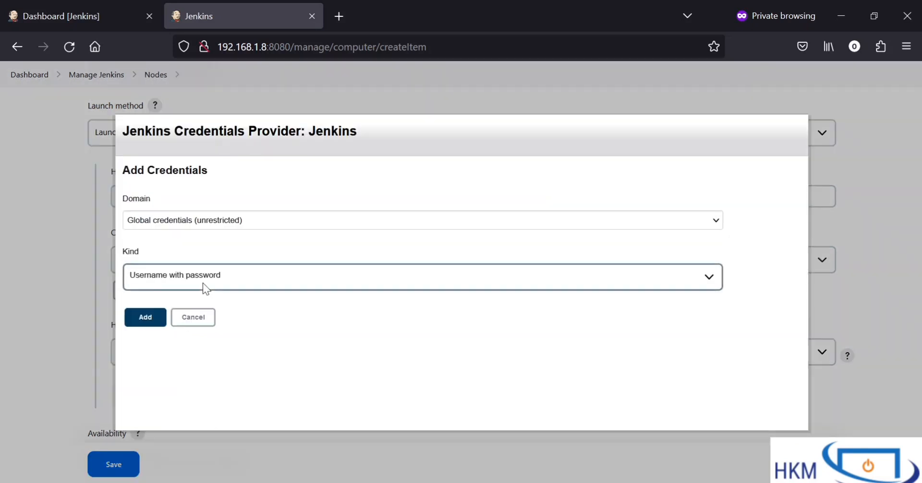
scroll(203, 286, "down", 2)
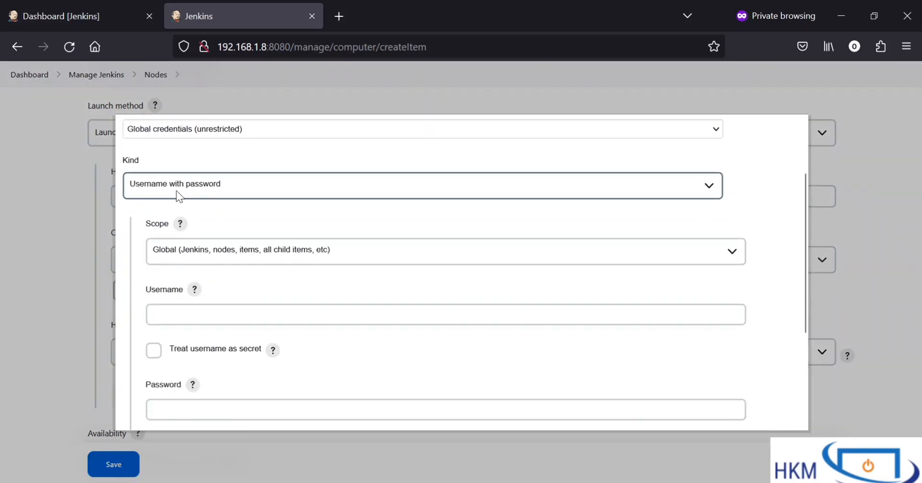
scroll(233, 198, "down", 1)
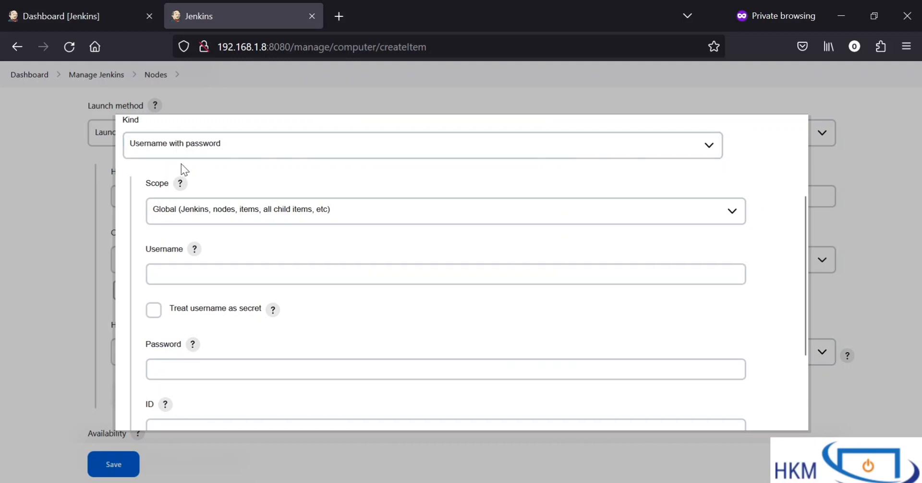
left_click(224, 275)
scroll(225, 277, "down", 1)
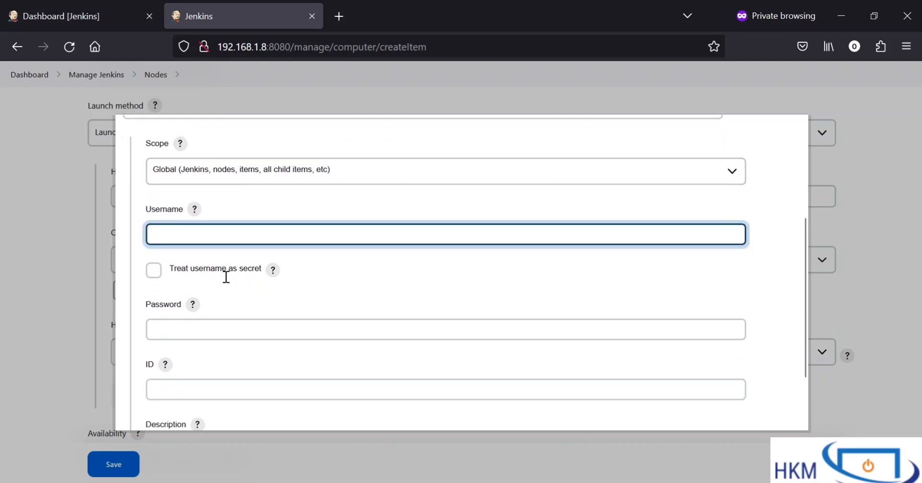
left_click(228, 314)
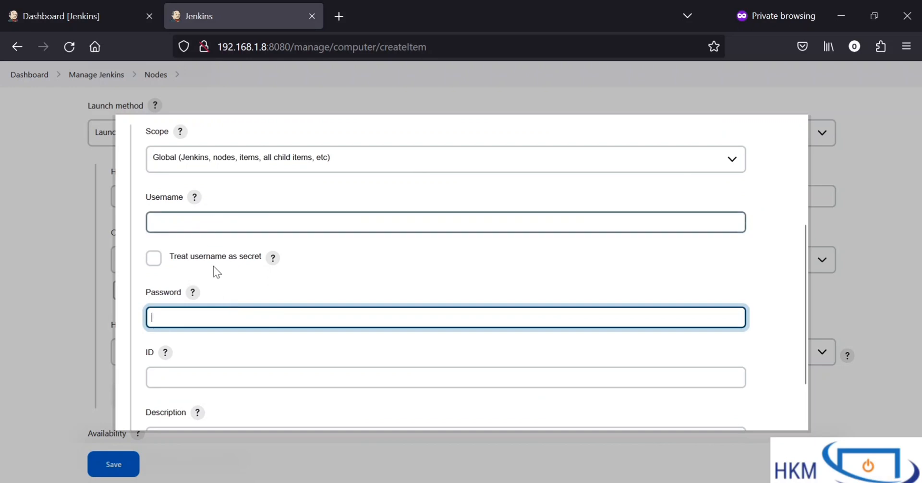
scroll(218, 308, "down", 2)
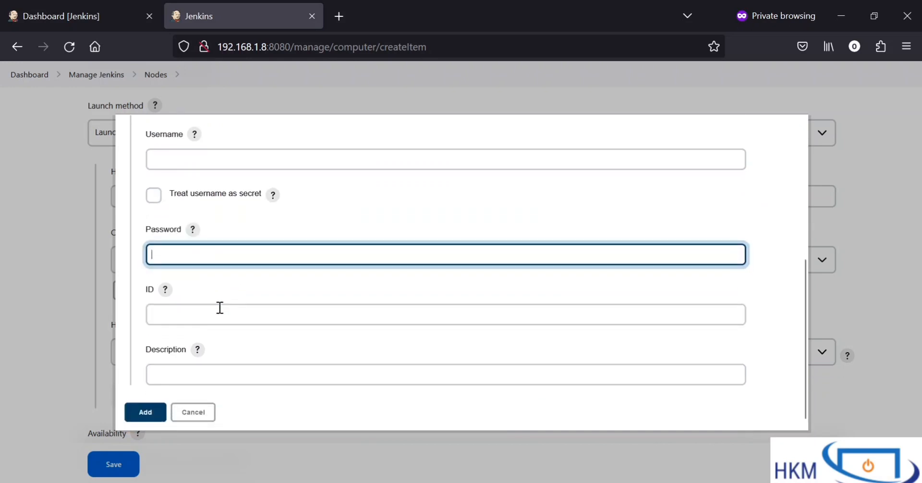
left_click(153, 413)
Step: Reopen the choice of SSH credentials and pick root again for the host
left_click(181, 266)
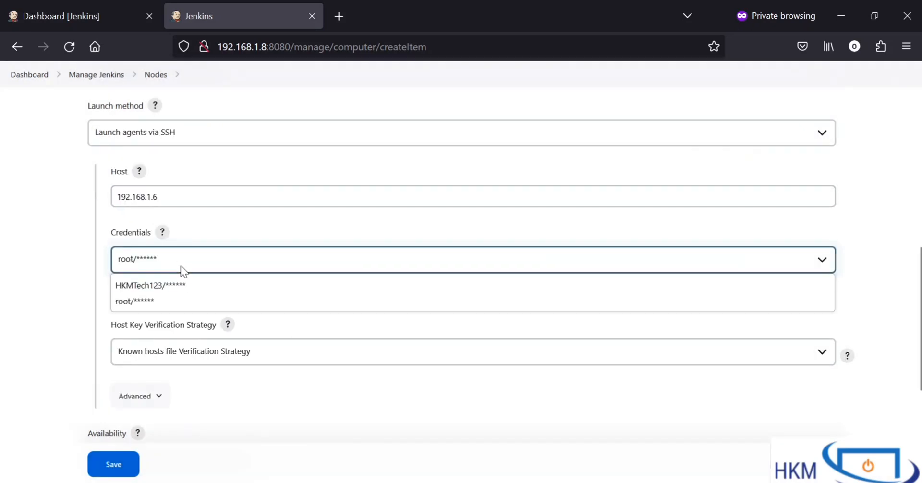
left_click(133, 301)
Step: Set the Host Key Verification Strategy to "Non verifying Verification Strategy"
scroll(197, 298, "down", 1)
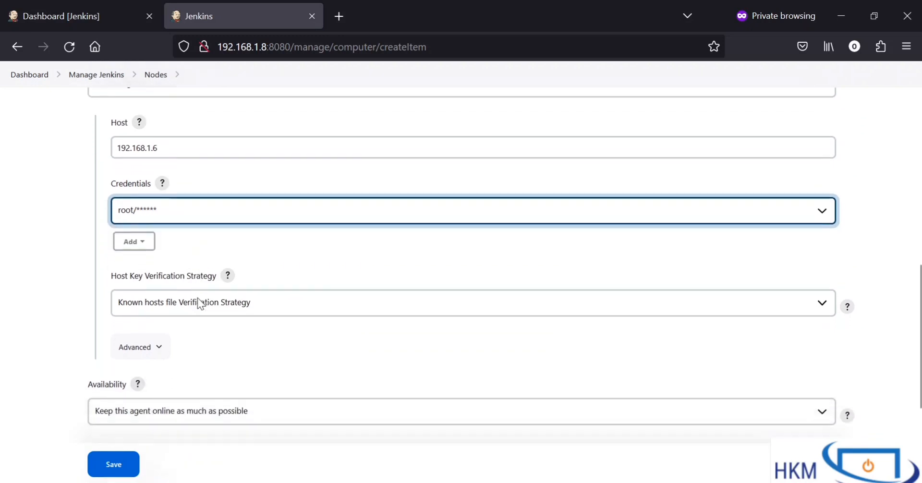
scroll(197, 298, "down", 1)
left_click_drag(129, 227, 106, 226)
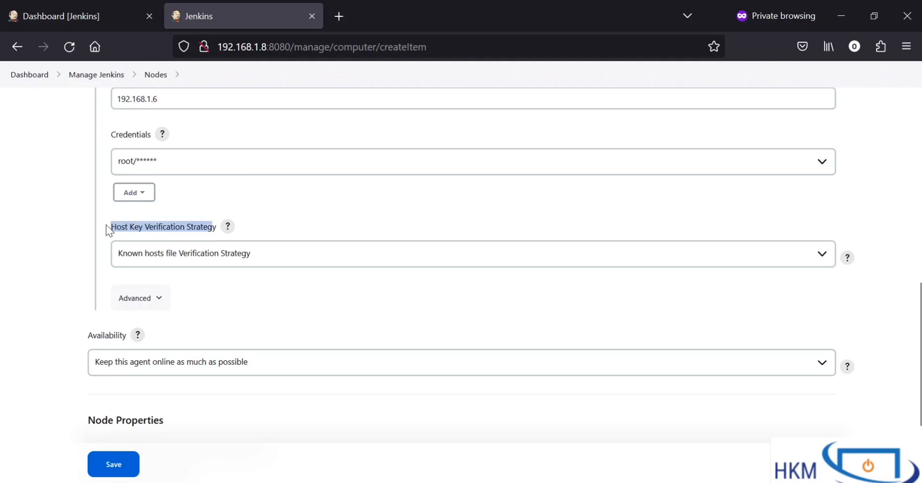
triple_click(126, 226)
left_click(241, 255)
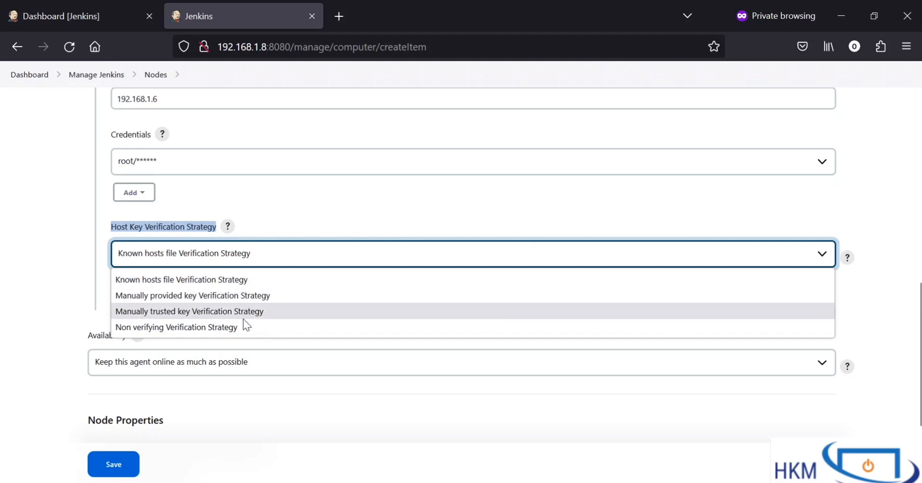
left_click(208, 325)
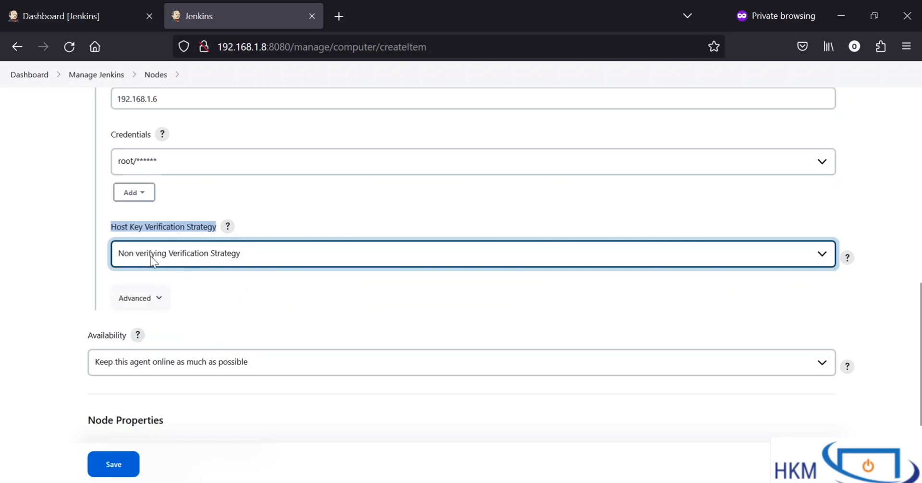
left_click(218, 298)
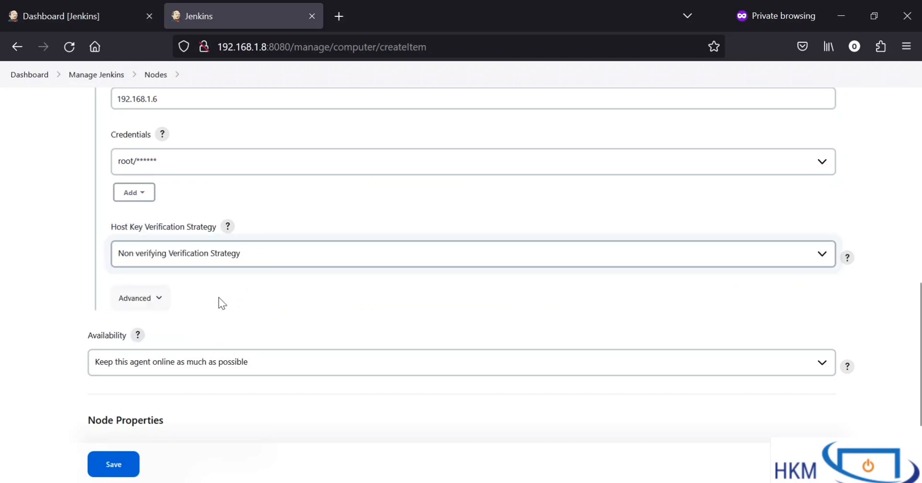
left_click(210, 261)
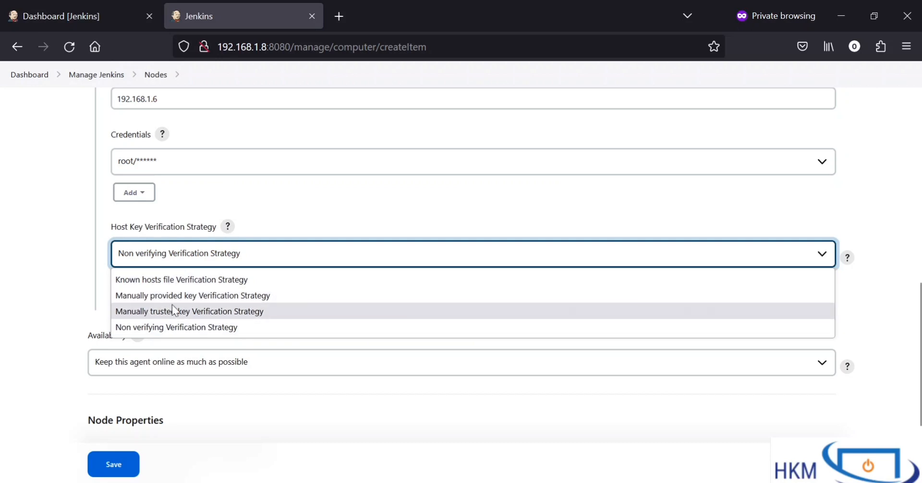
left_click(105, 298)
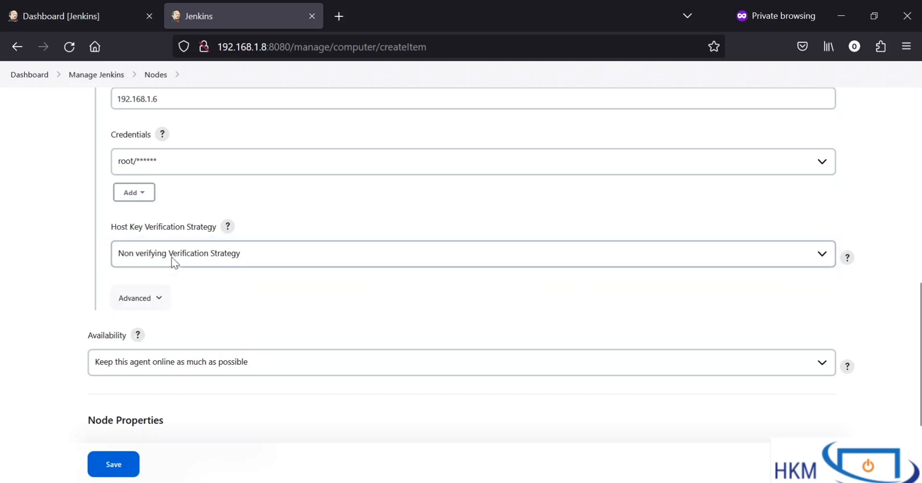
Step: Examine the advanced SSH launch settings, including port, Java path, JVM options and retries, and collapse them
scroll(224, 266, "down", 2)
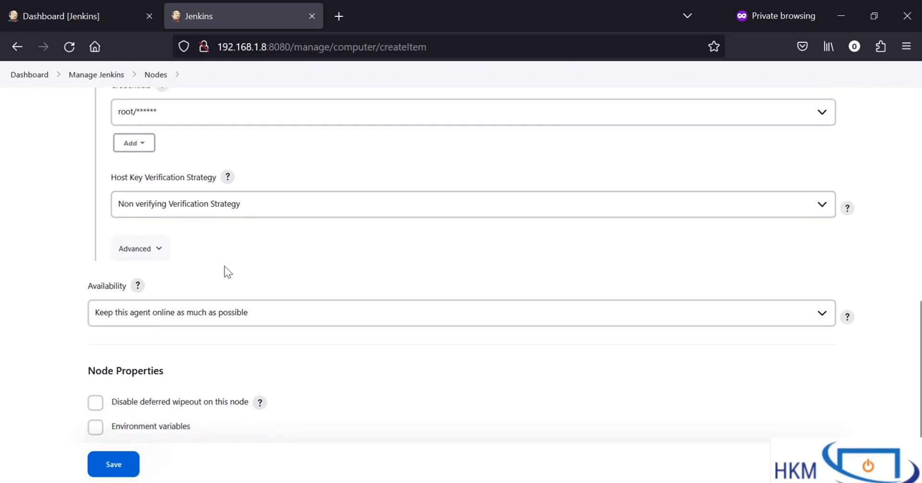
left_click(152, 251)
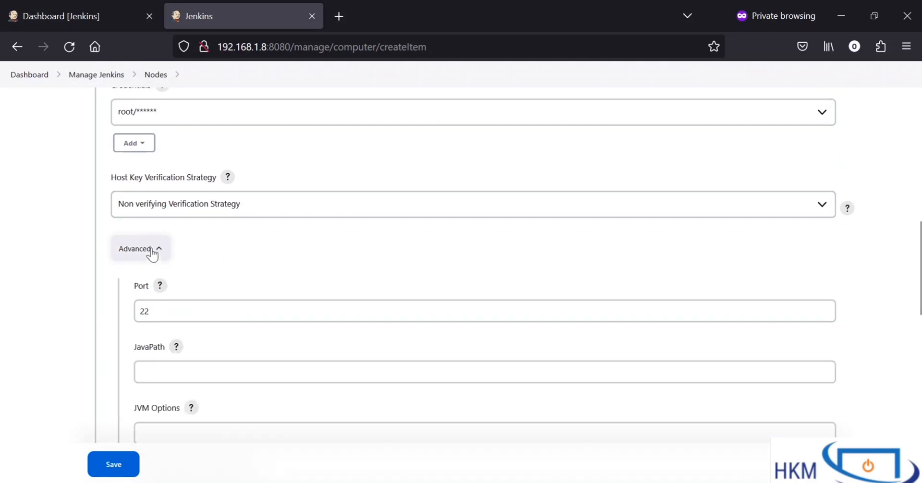
scroll(152, 250, "down", 3)
left_click_drag(156, 166, 124, 156)
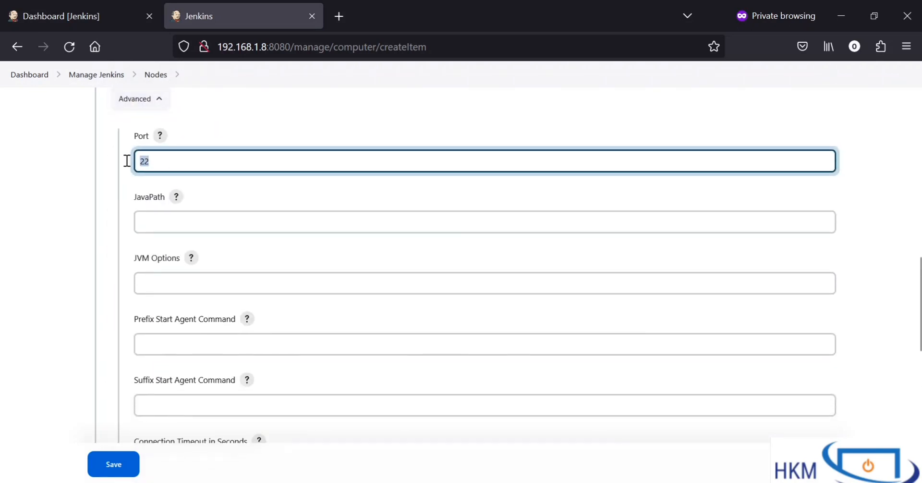
scroll(188, 177, "down", 5)
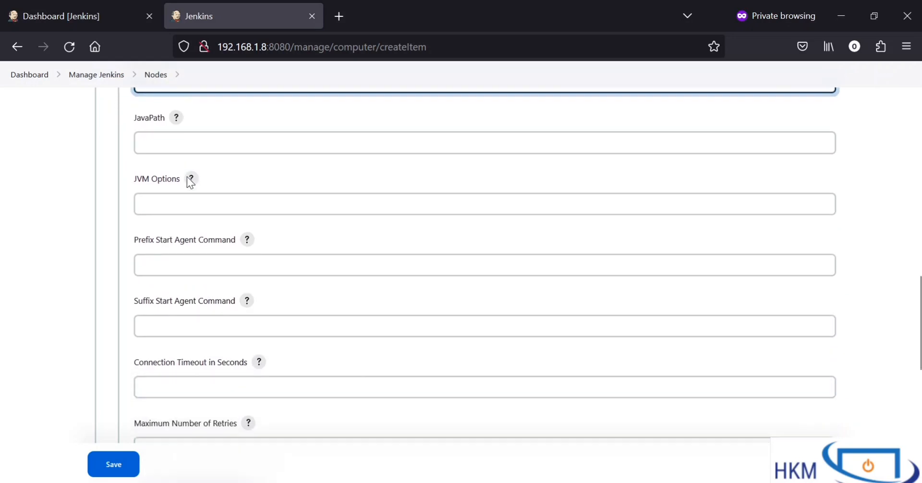
scroll(188, 177, "down", 2)
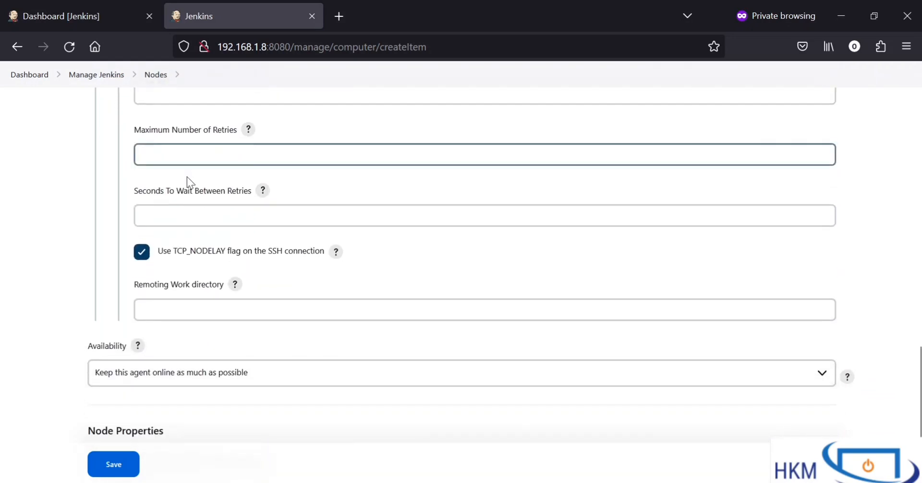
scroll(188, 177, "up", 9)
left_click(155, 199)
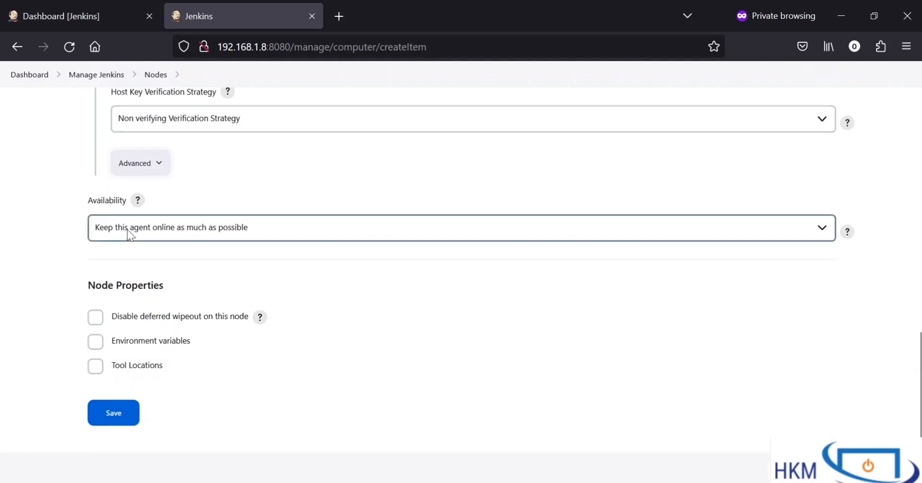
Step: Choose "Keep this agent online as much as possible" as the node's availability and save the node
left_click(174, 234)
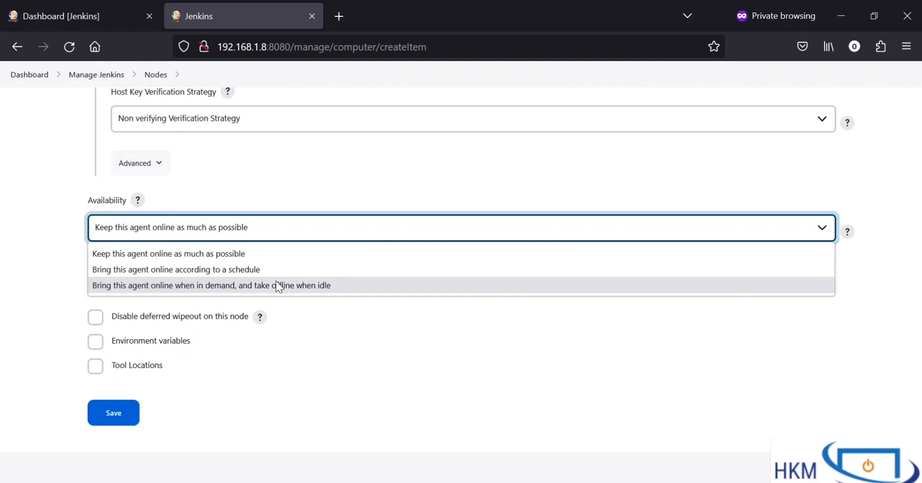
left_click(145, 255)
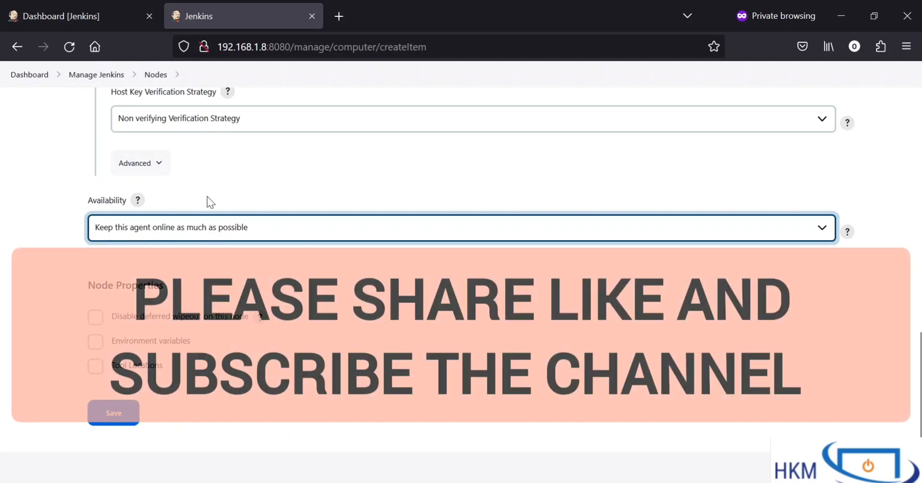
left_click(114, 413)
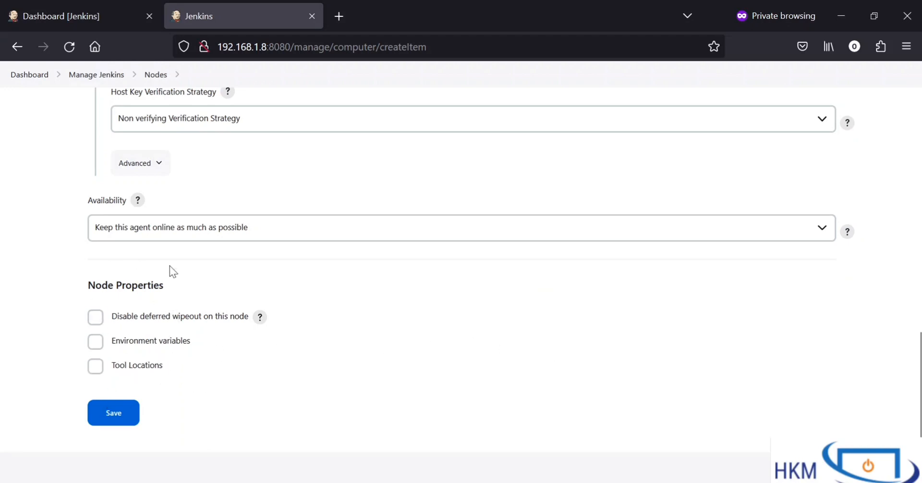
left_click_drag(80, 284, 185, 303)
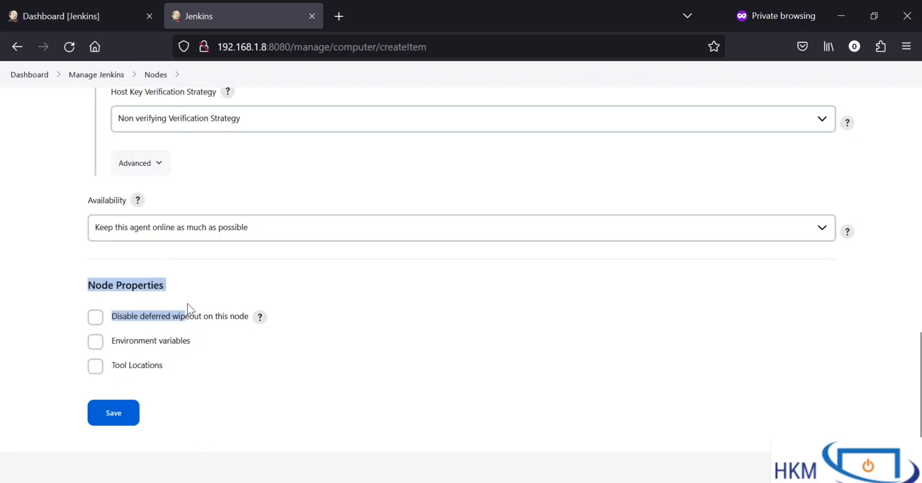
left_click(188, 304)
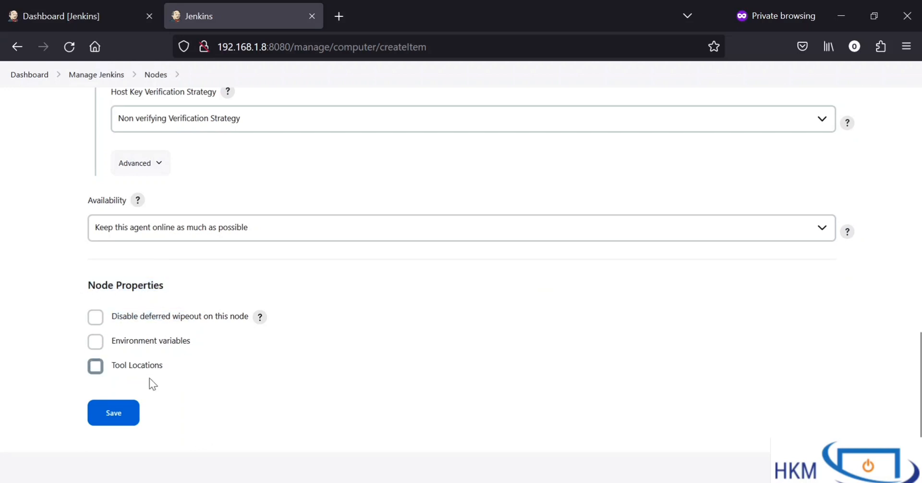
left_click(117, 414)
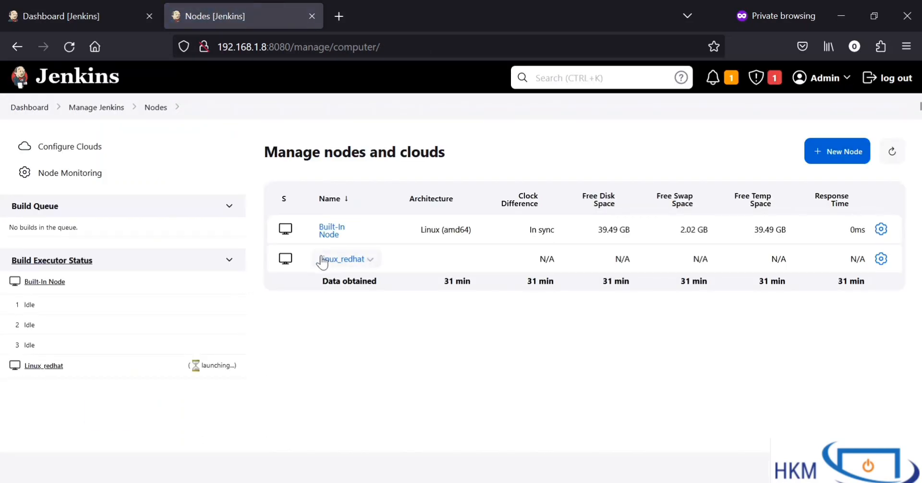
left_click_drag(395, 258, 311, 268)
left_click_drag(331, 158, 477, 160)
left_click(476, 159)
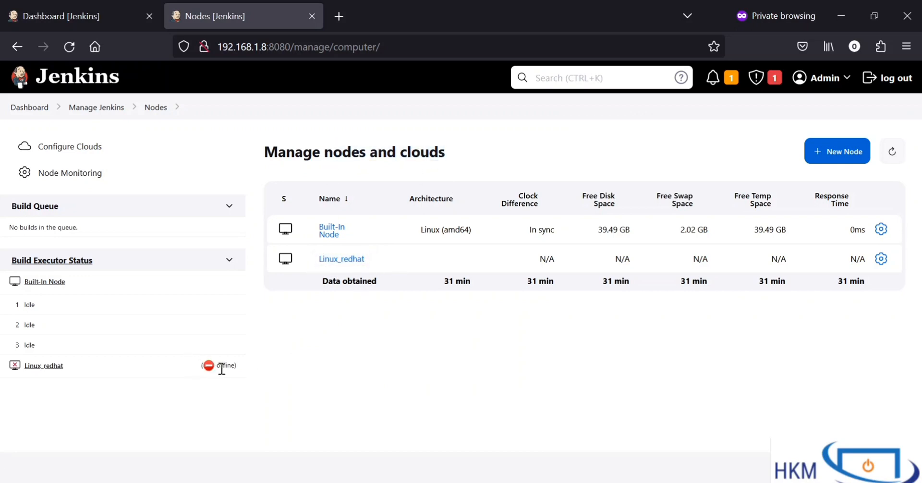
Step: Open the Linux_redhat node's log in a new browser tab and check the agent's connection status
mouse_move(75, 372)
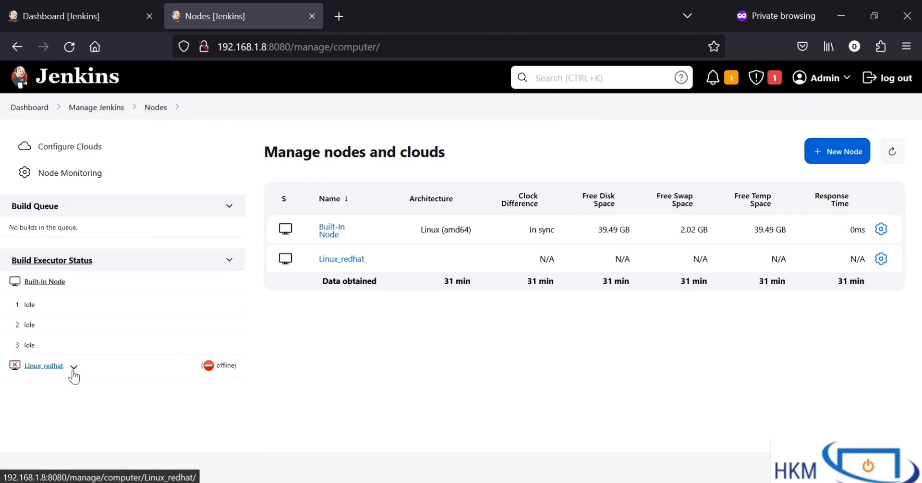
left_click(73, 369)
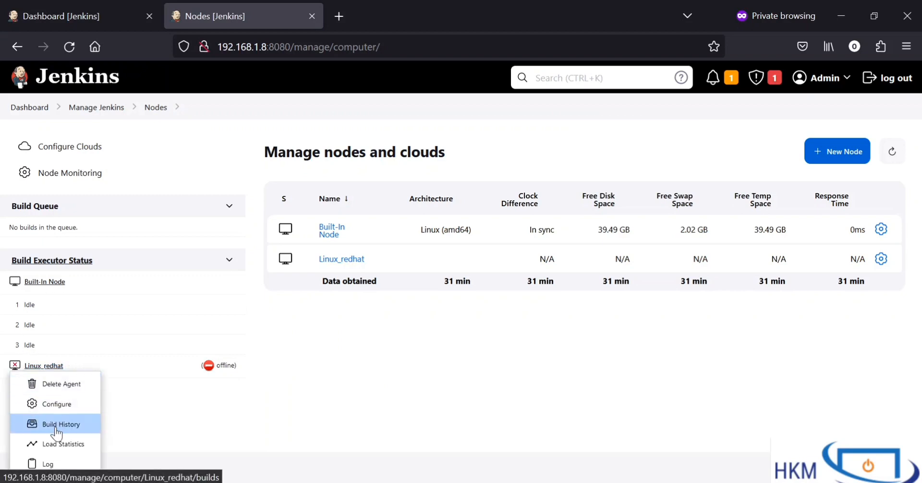
right_click(54, 463)
left_click(126, 283)
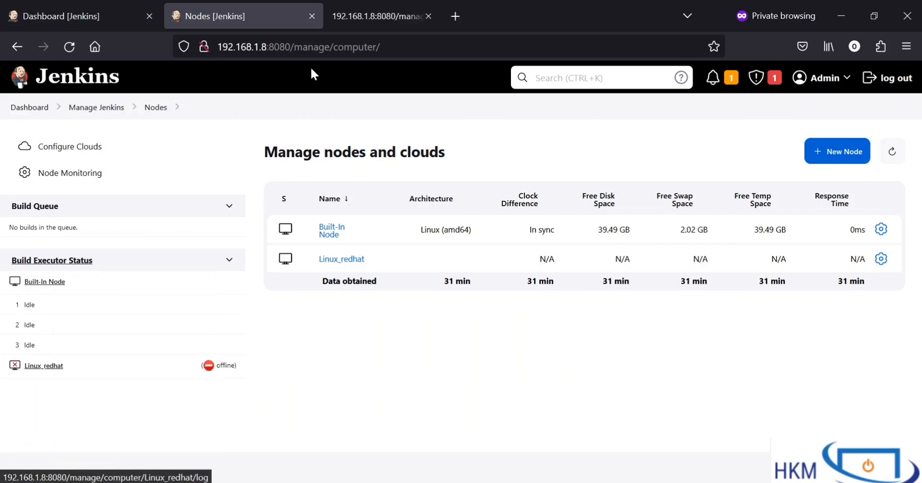
left_click(361, 19)
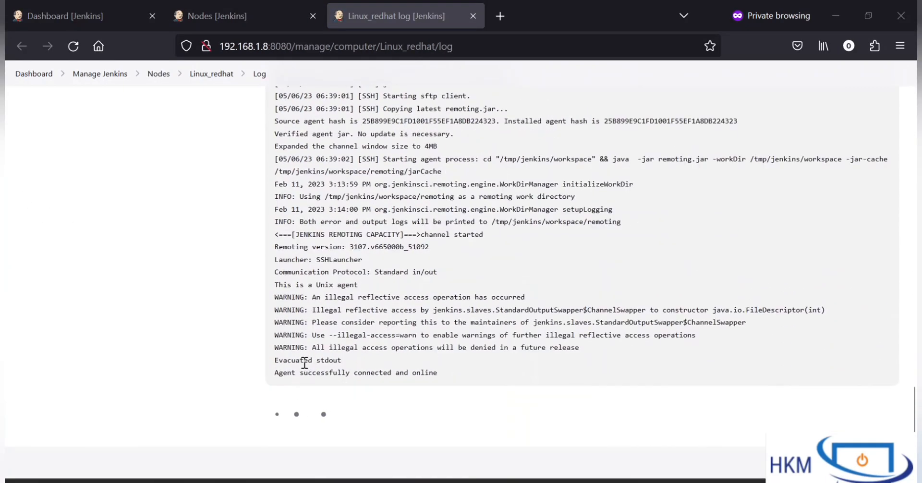
left_click_drag(308, 373, 460, 384)
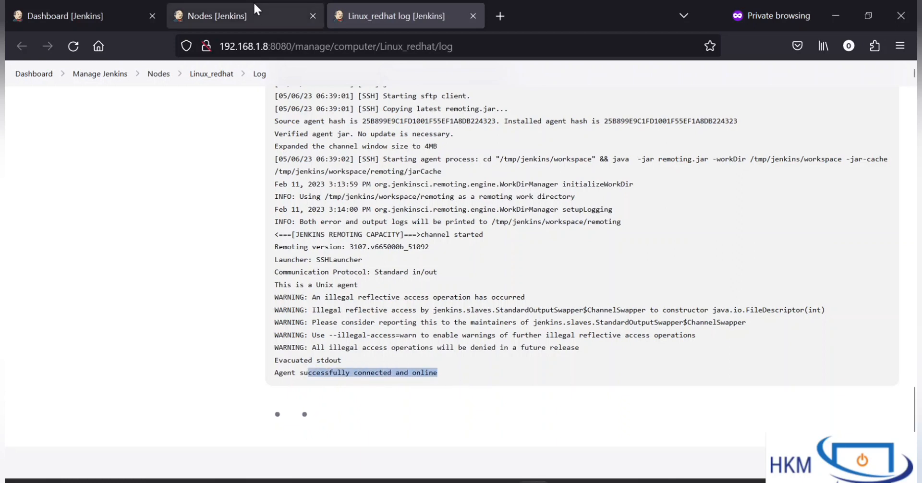
Step: Reload the Nodes list and check the Linux_redhat node's status and clock difference
left_click(255, 17)
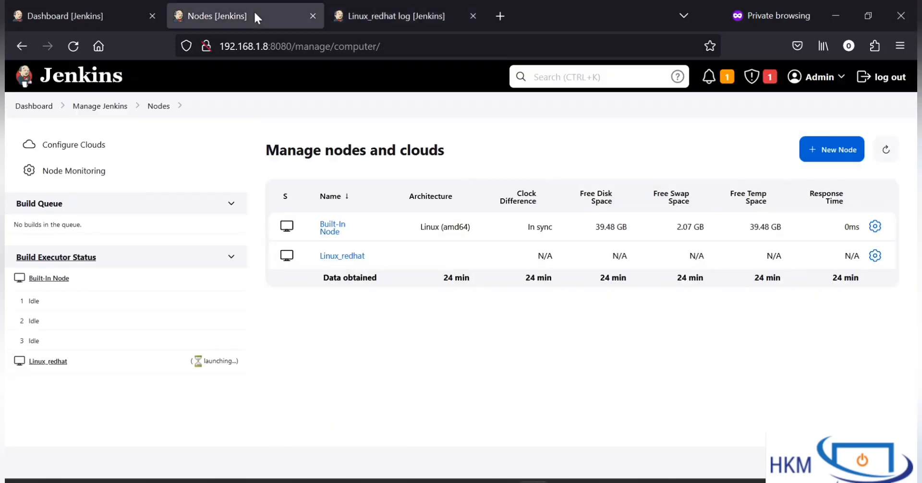
left_click(67, 50)
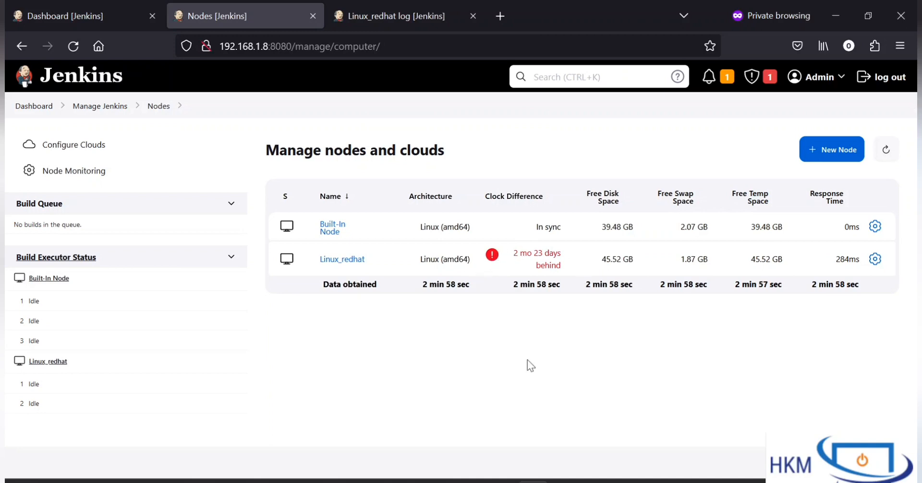
left_click_drag(537, 266, 555, 266)
left_click(495, 279)
Step: Reload the Jenkins dashboard and check the Linux_redhat executors in the Build Executor Status
left_click(78, 26)
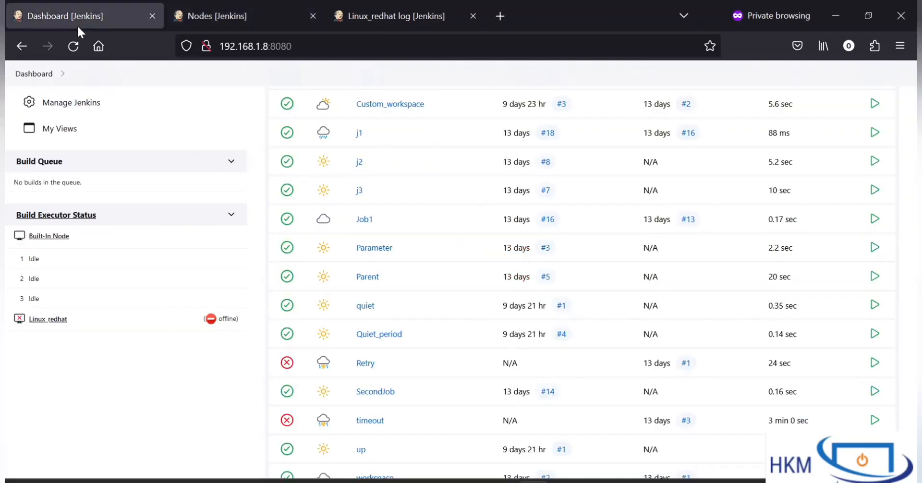
scroll(323, 248, "up", 4)
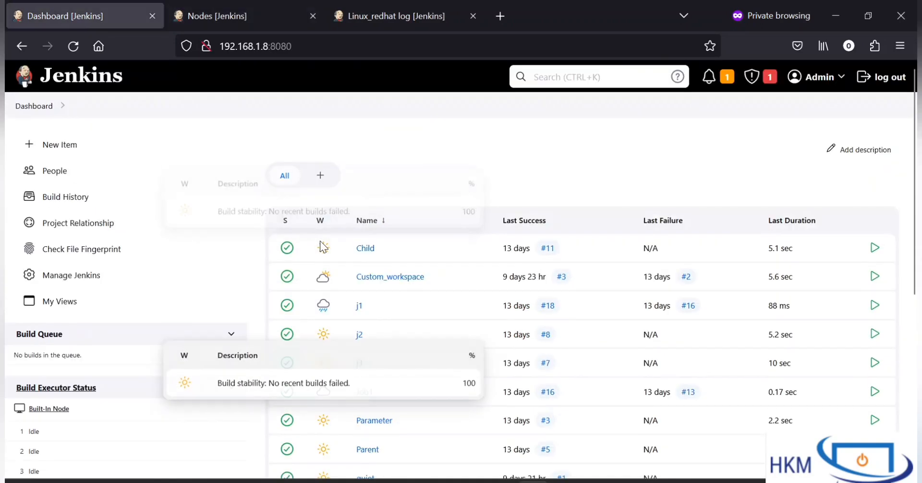
left_click(71, 48)
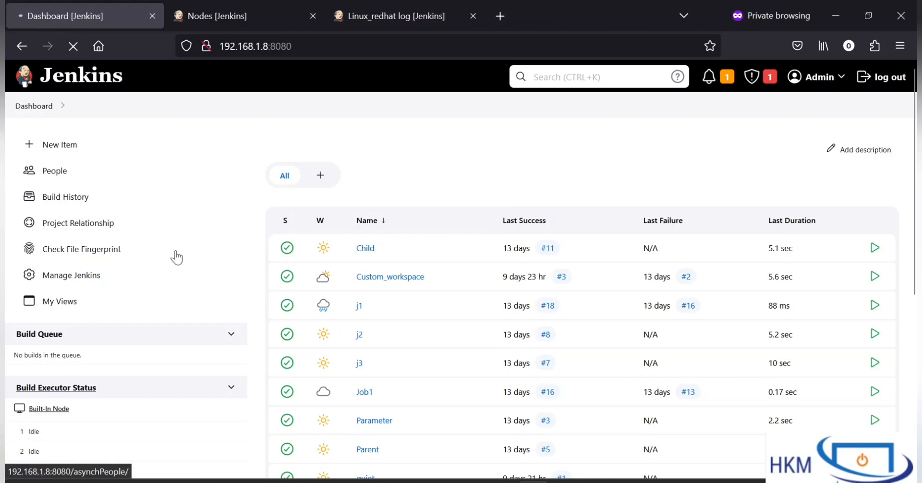
scroll(177, 252, "down", 3)
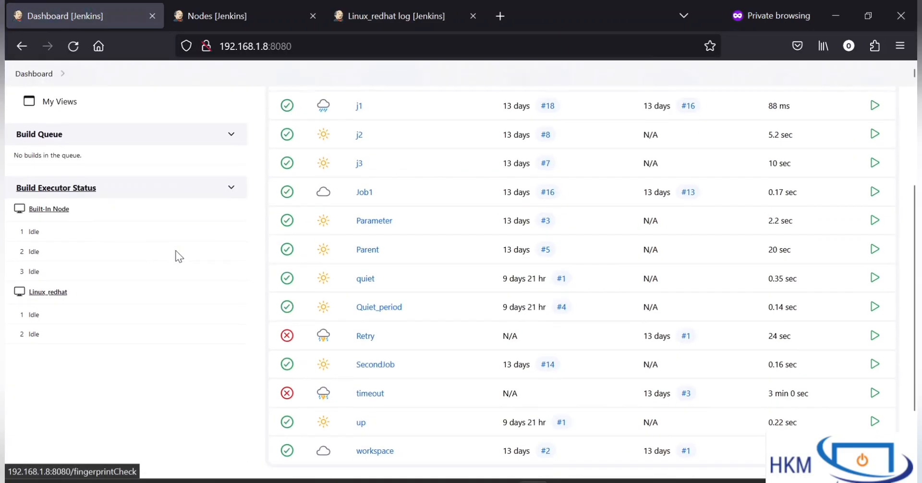
scroll(179, 365, "up", 3)
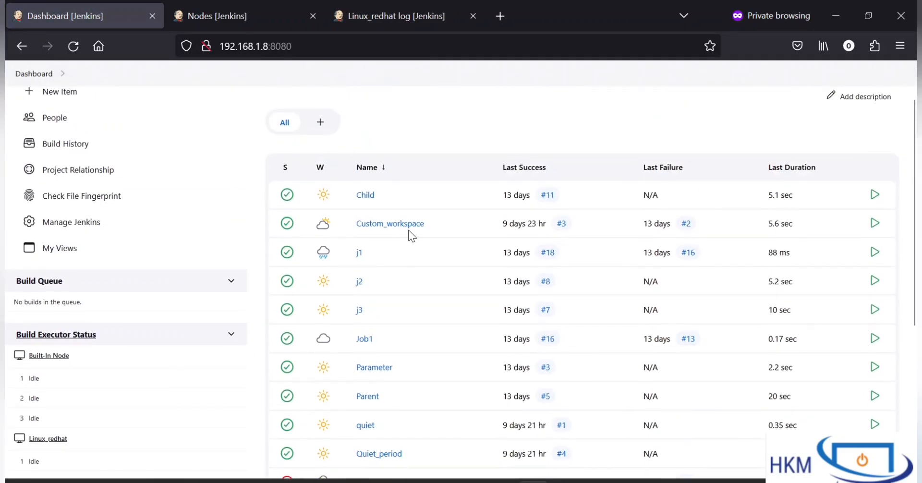
scroll(263, 194, "up", 2)
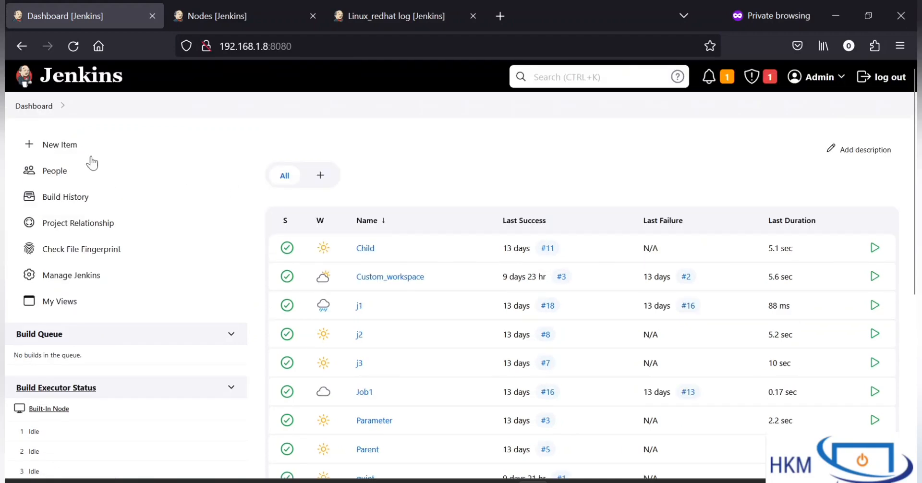
Step: Create a new Freestyle project named testing
left_click(57, 144)
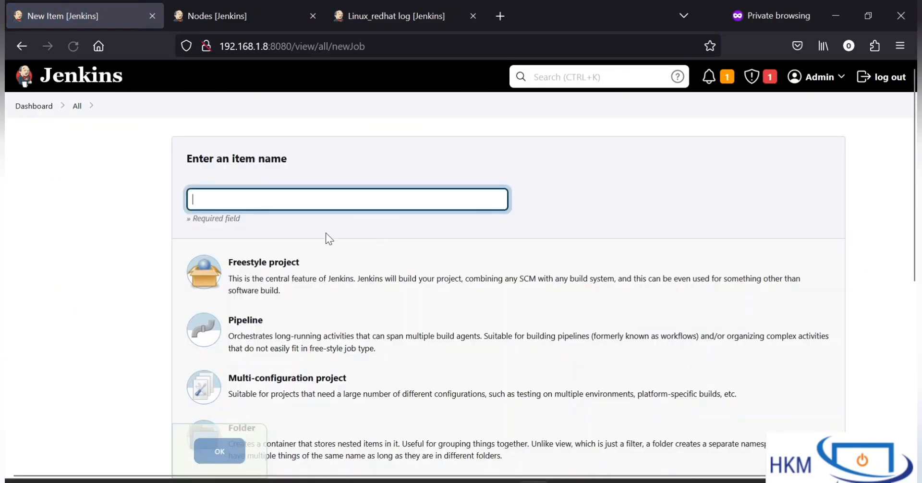
left_click(318, 207)
type("testing")
left_click(293, 278)
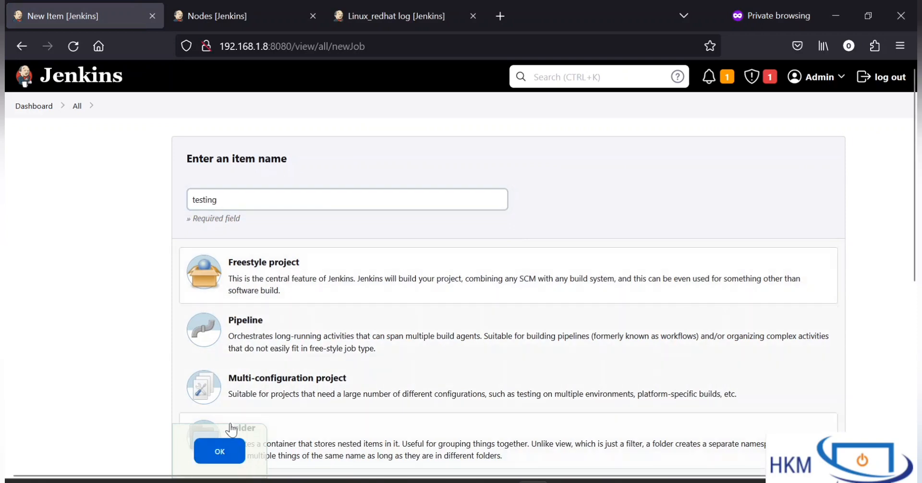
left_click(204, 454)
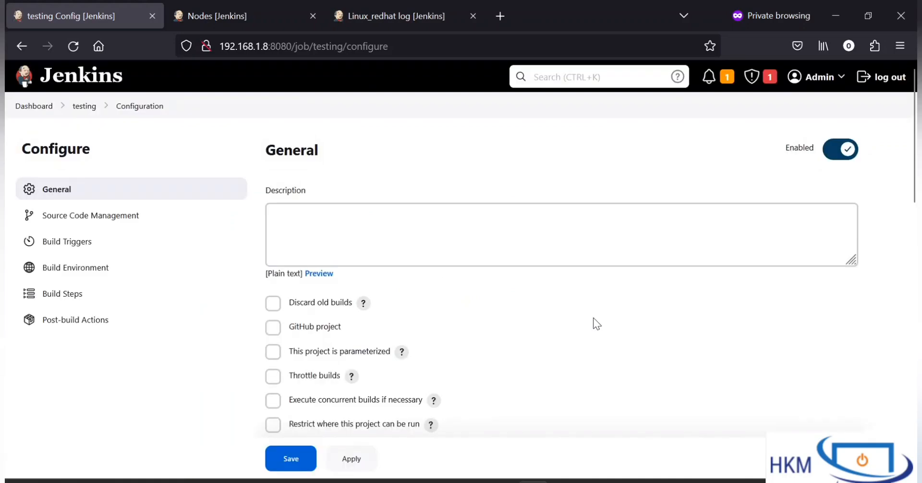
Step: Add an Execute shell build step with the command ifconfig enp0s3 to the testing project and save it
scroll(597, 324, "down", 15)
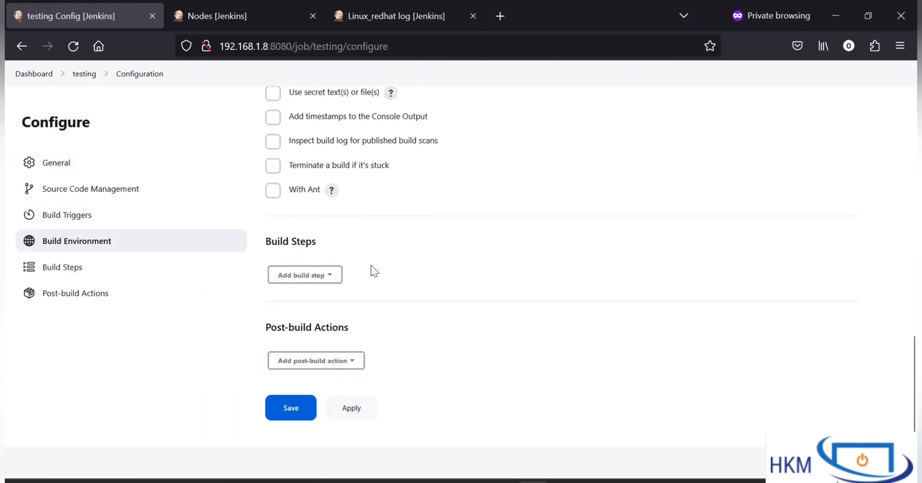
left_click(324, 275)
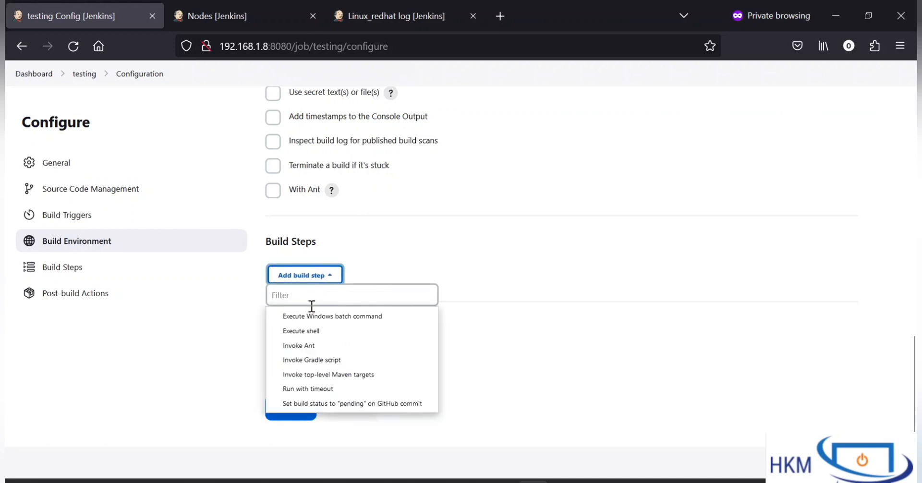
left_click(308, 331)
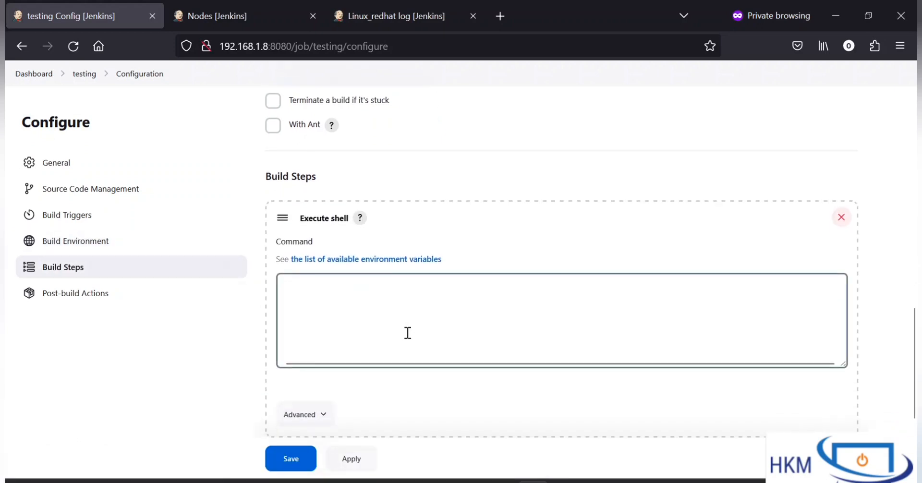
type("ifconfig")
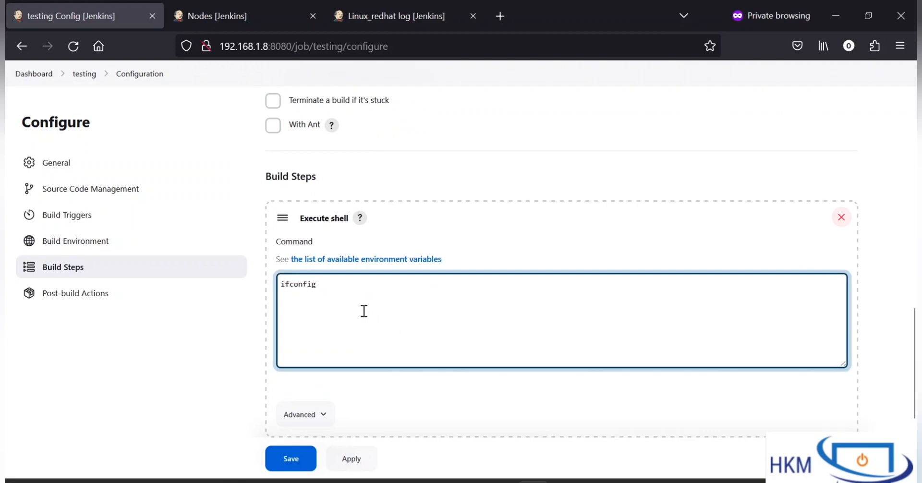
left_click_drag(317, 284, 247, 279)
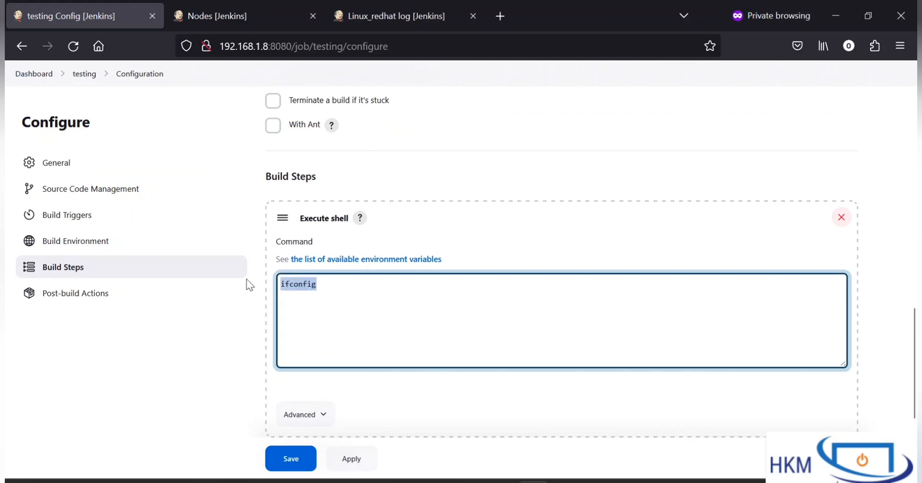
left_click(373, 335)
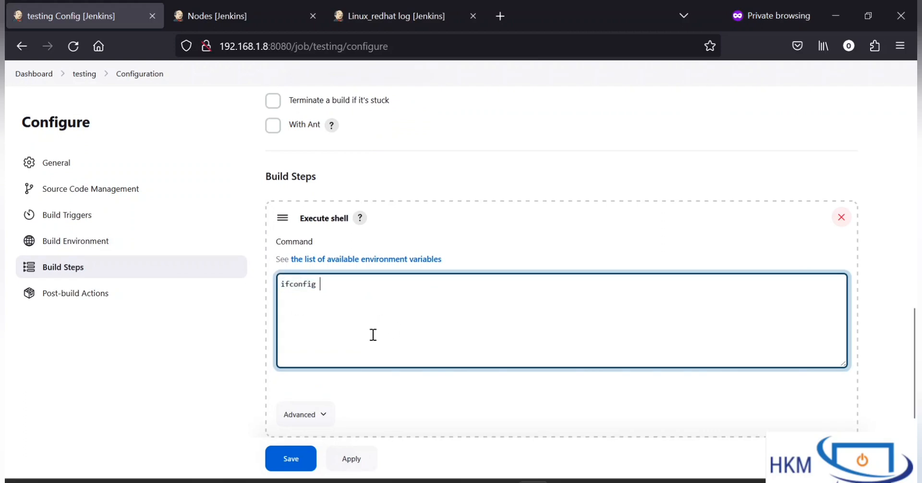
type("enp0s3")
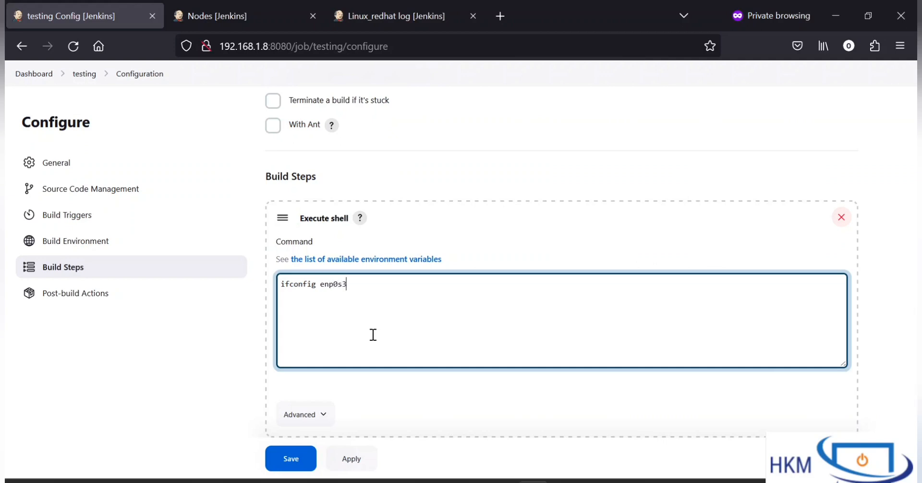
key("ctrl+a")
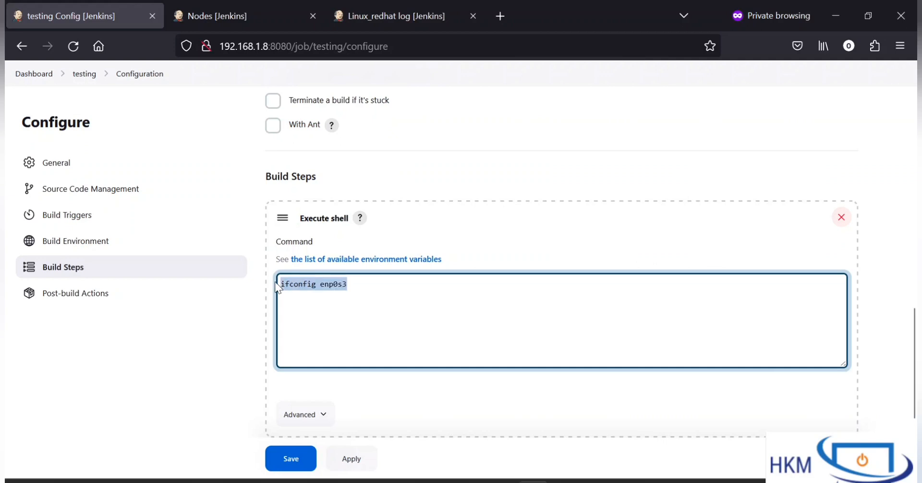
left_click(360, 327)
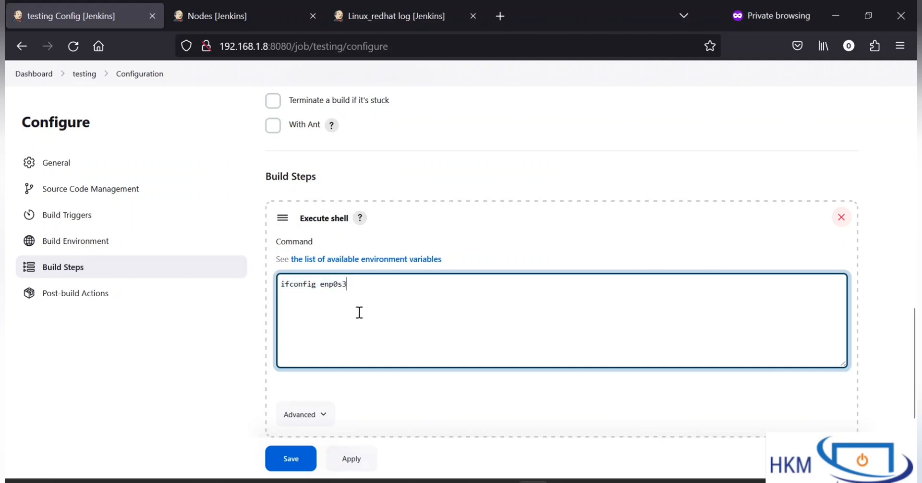
key("ctrl+a")
key("ctrl+c")
left_click(292, 465)
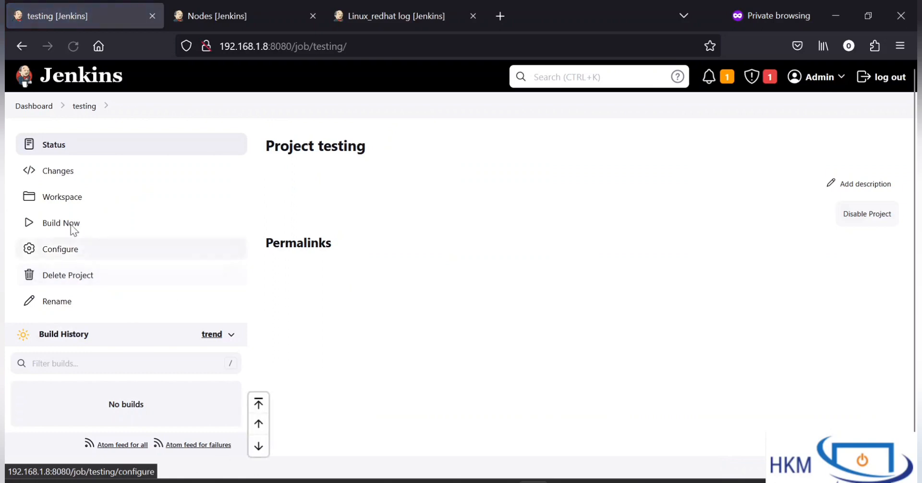
Step: Build the testing project and open build #1's console output in a new browser tab
left_click(64, 222)
scroll(376, 308, "down", 1)
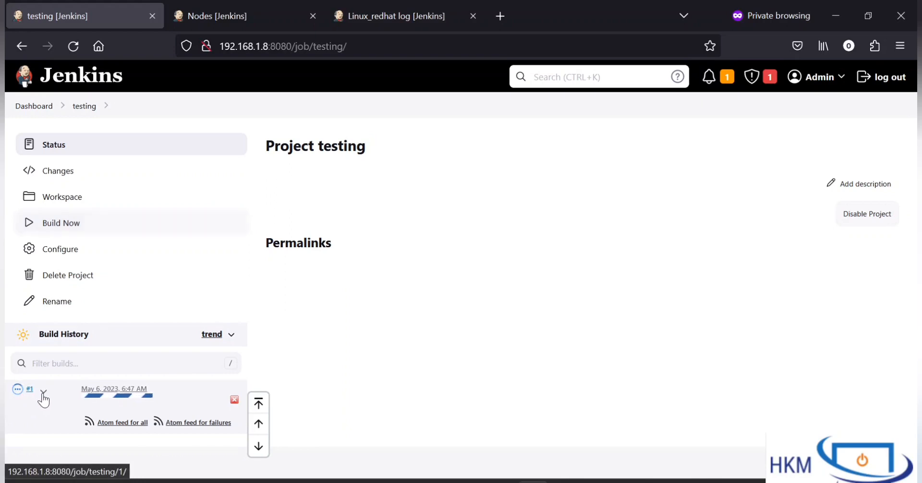
right_click(23, 389)
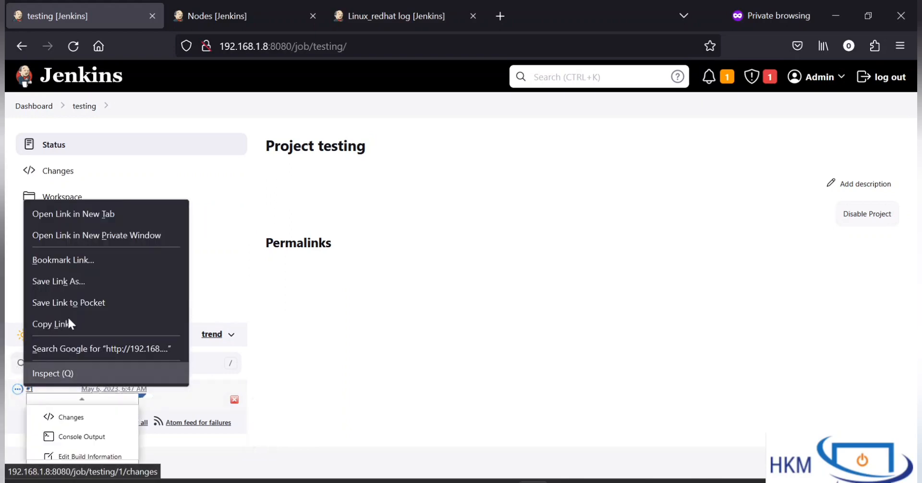
left_click(87, 214)
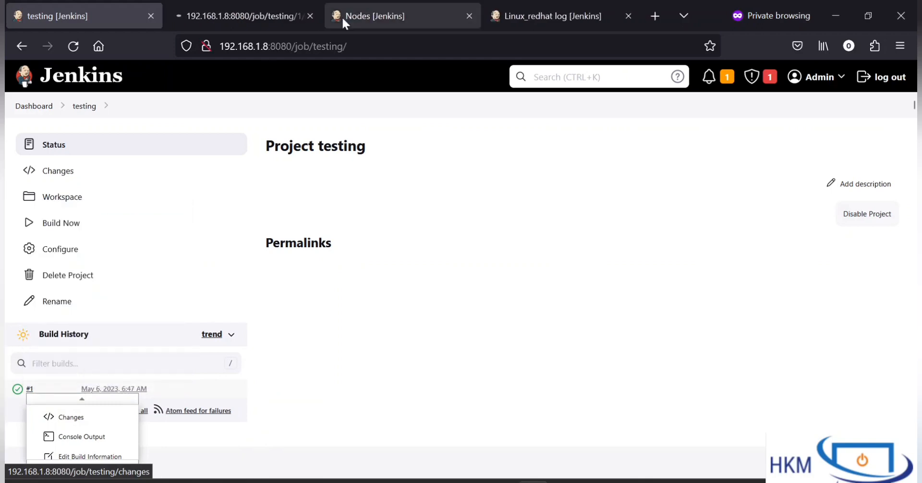
left_click(257, 8)
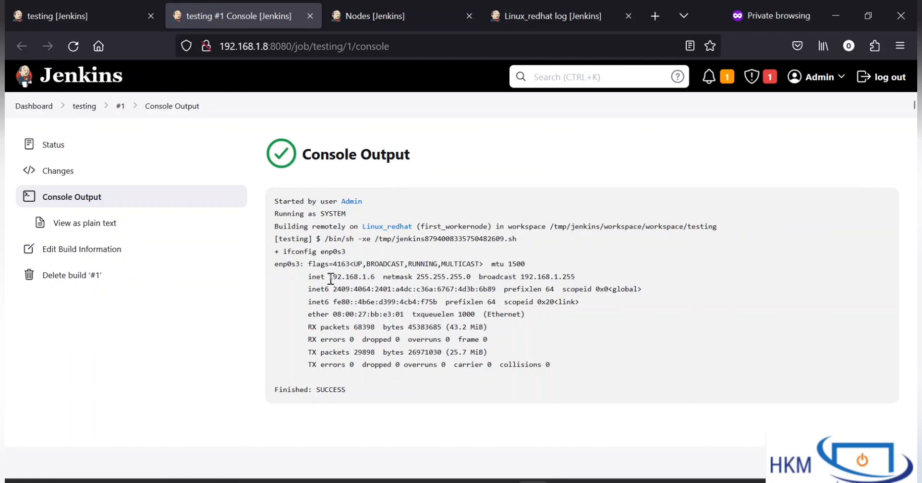
Step: Examine the ifconfig results and the IP address in the console output of build #1
left_click_drag(325, 276, 501, 366)
left_click(499, 366)
left_click_drag(368, 286, 499, 395)
left_click(499, 396)
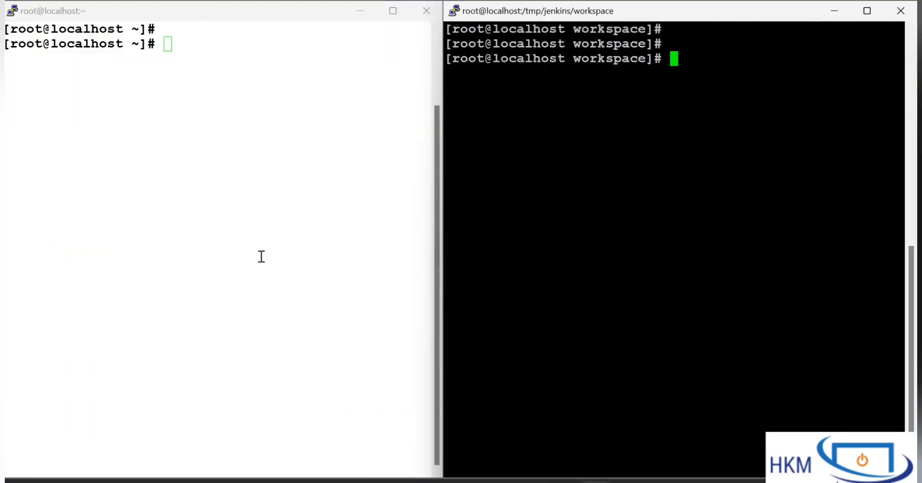
Step: Switch to the Jenkins server's terminal and run ifconfig enp0s3 to check its IP address
left_click(262, 257)
type("ifcofn")
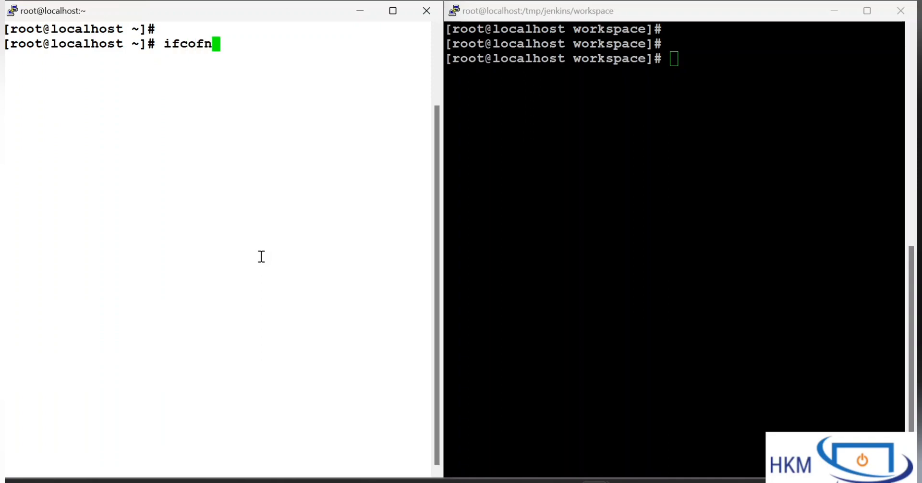
key("BackSpace")
type("if")
key("BackSpace")
key("BackSpace")
key("BackSpace")
type("nfig enp0s3")
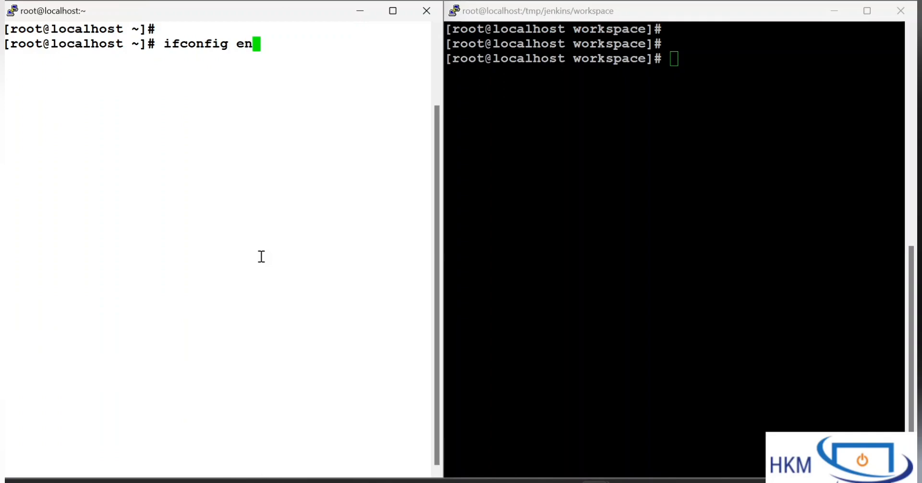
key("Return")
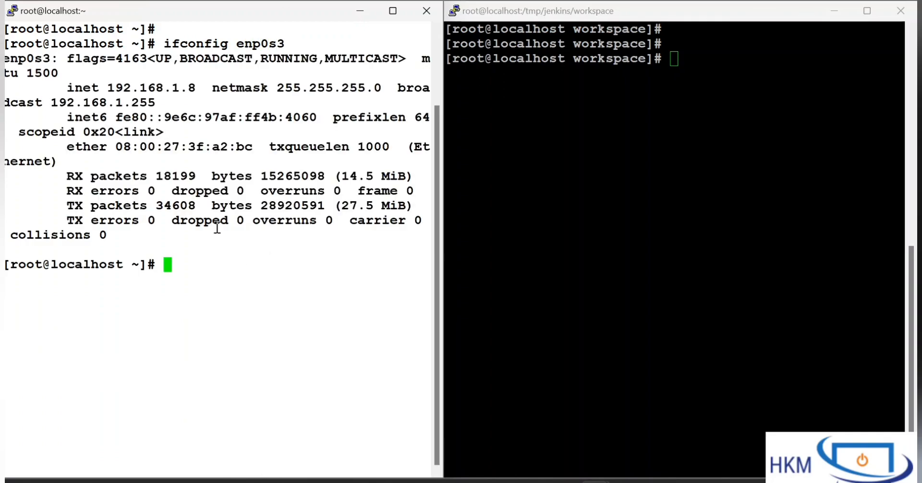
left_click_drag(253, 205, 211, 89)
left_click(195, 91)
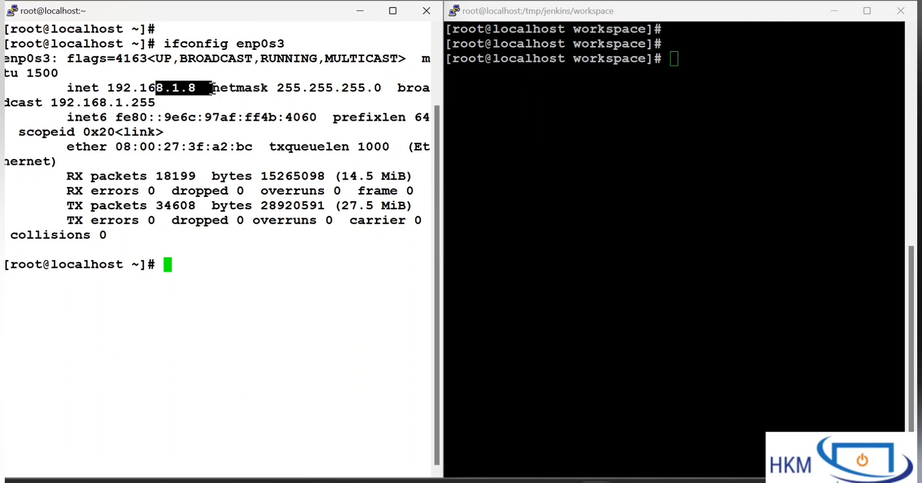
Step: Copy the ifconfig enp0s3 command into the worker node's terminal at /tmp/jenkins/workspace, run it and check the IP address
left_click(618, 130)
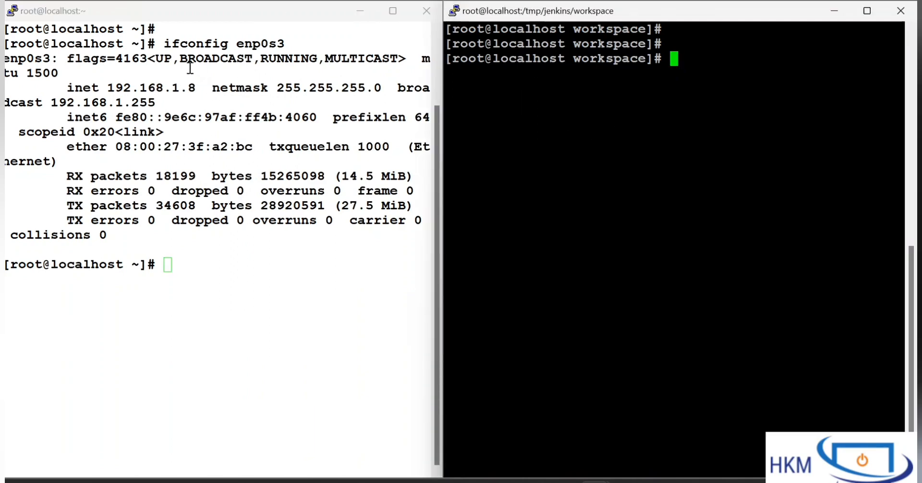
left_click_drag(165, 44, 291, 43)
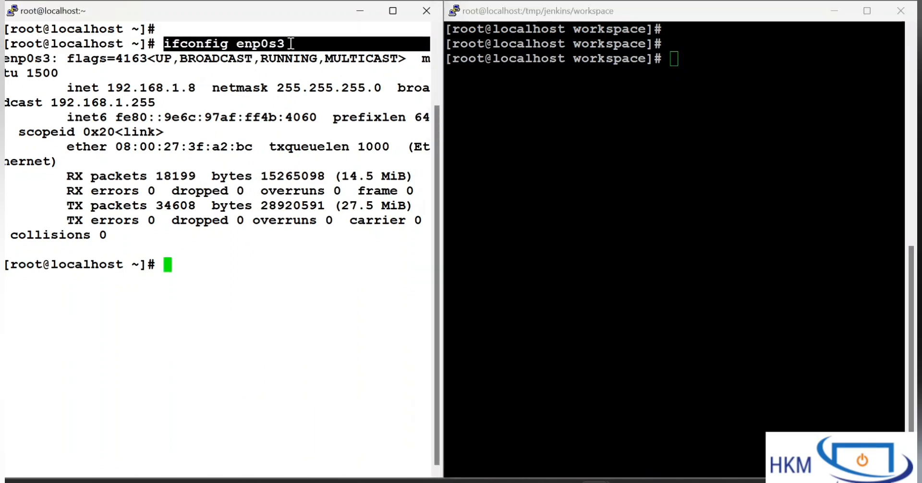
right_click(574, 136)
left_click_drag(584, 99, 520, 86)
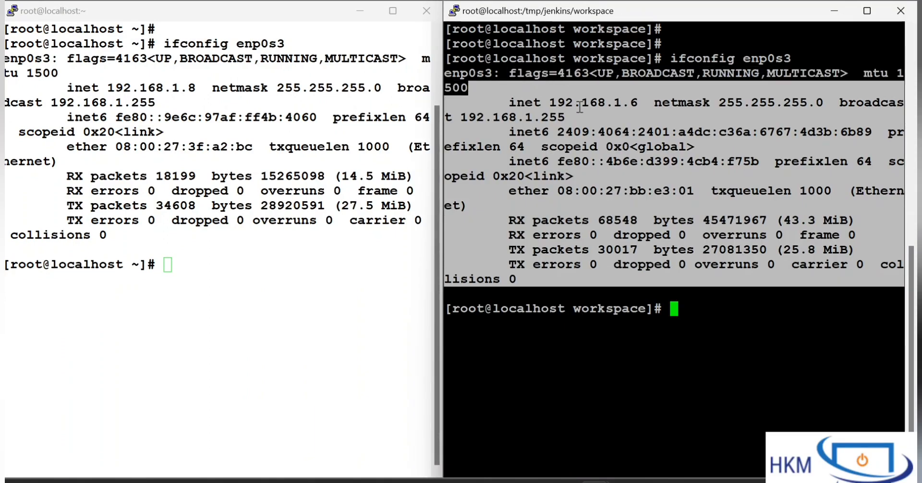
left_click(580, 107)
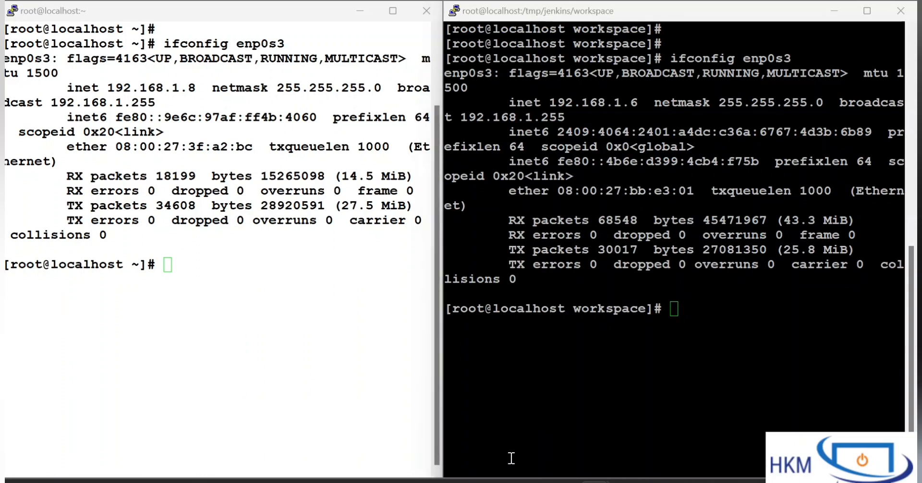
left_click(373, 286)
Step: Return to the browser and review which node and IP address appear in build #1's console output
left_click(534, 482)
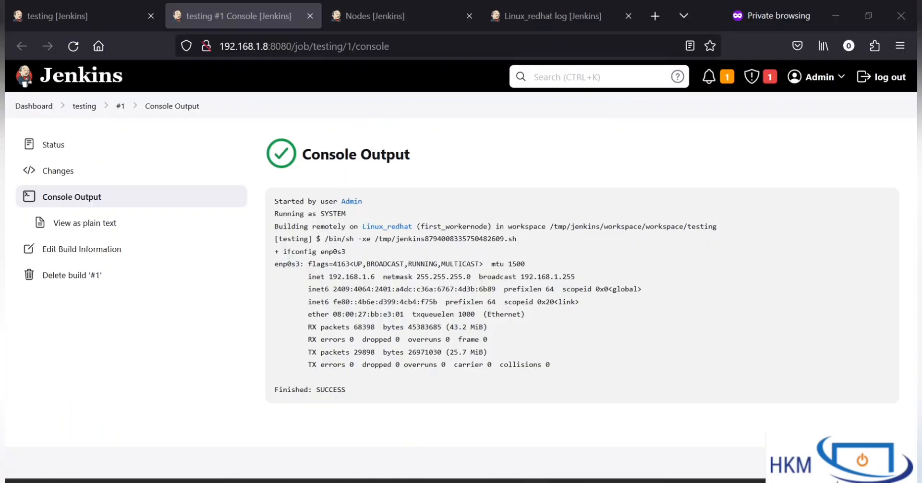
left_click_drag(333, 232, 541, 381)
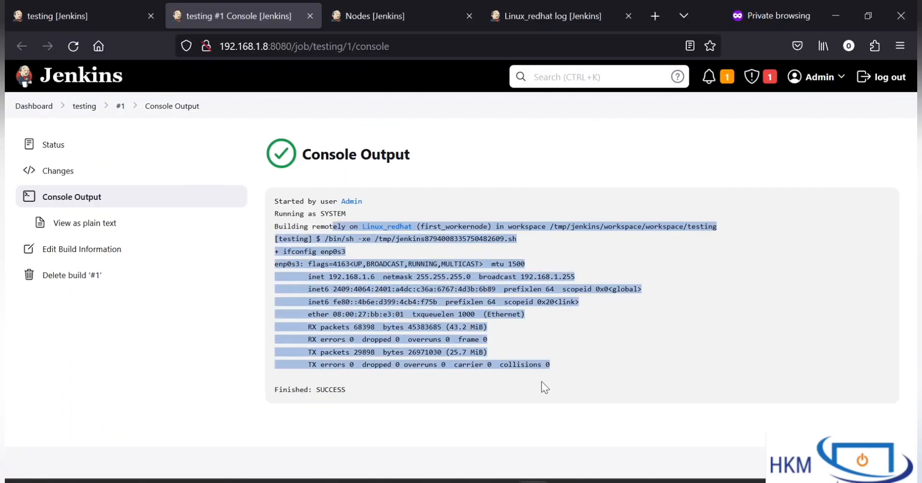
Step: Open the nodes overview and examine the clock difference between the built-in node and Linux_redhat
left_click(542, 385)
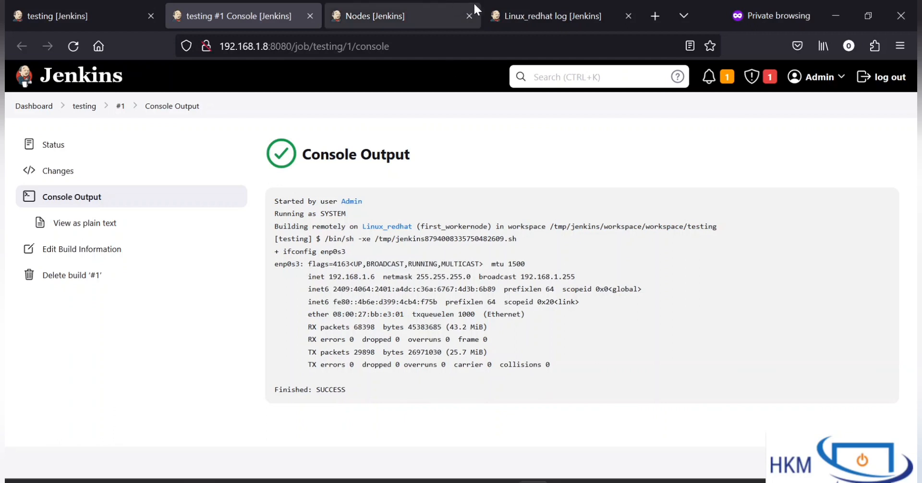
left_click(387, 11)
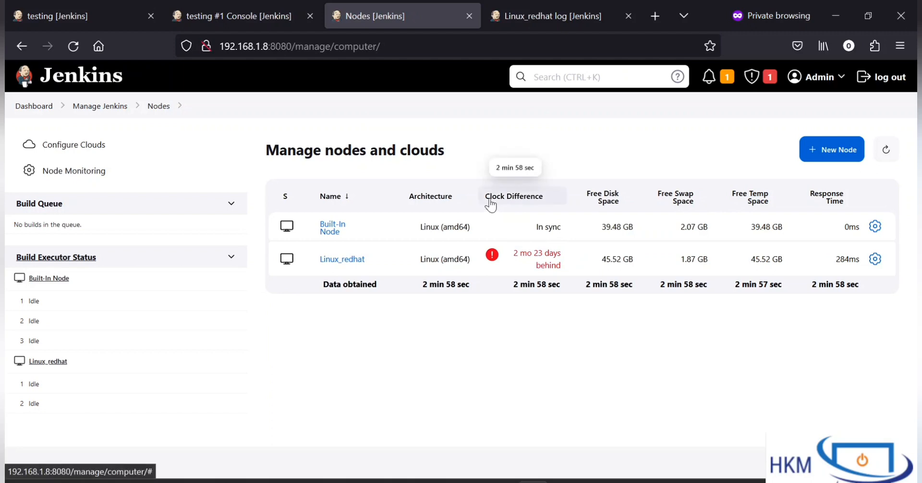
left_click_drag(535, 157, 577, 244)
left_click(609, 405)
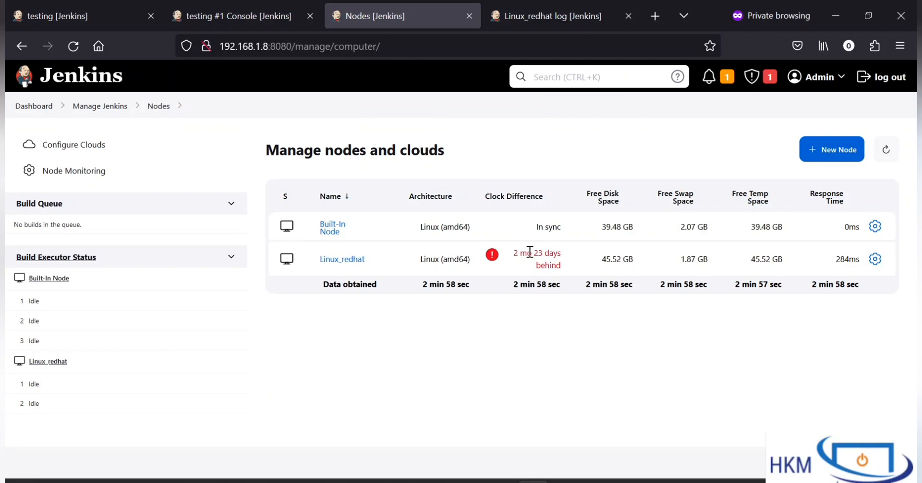
left_click_drag(511, 252, 490, 240)
left_click(587, 286)
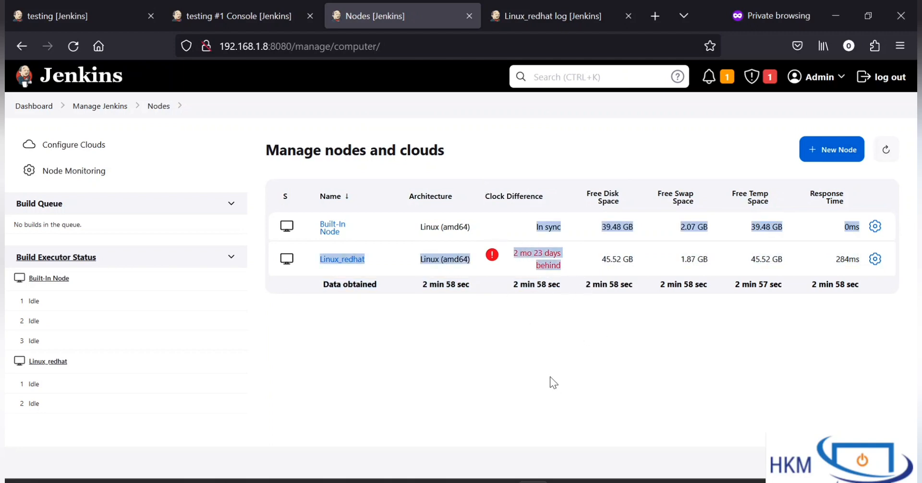
left_click(590, 381)
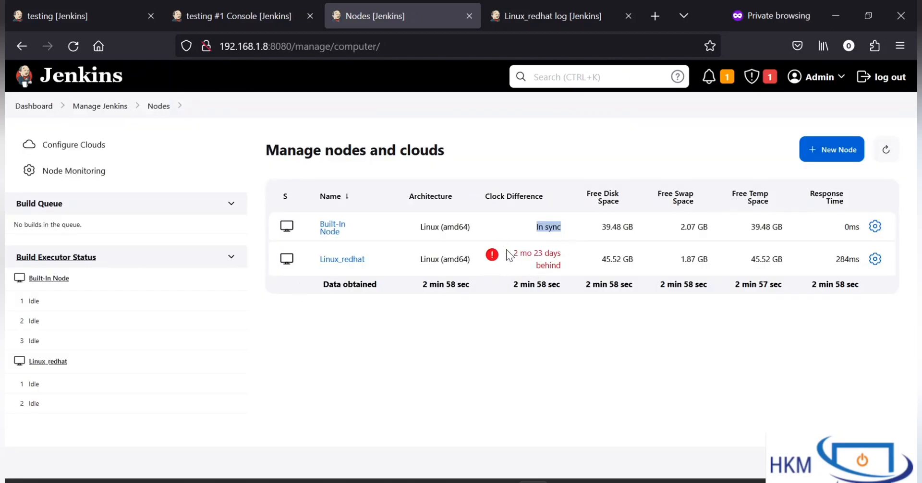
left_click_drag(509, 251, 486, 199)
left_click(546, 387)
Step: Open the configuration of the Linux_redhat node and review its Host Key Verification Strategy setting
left_click(560, 15)
scroll(268, 201, "up", 20)
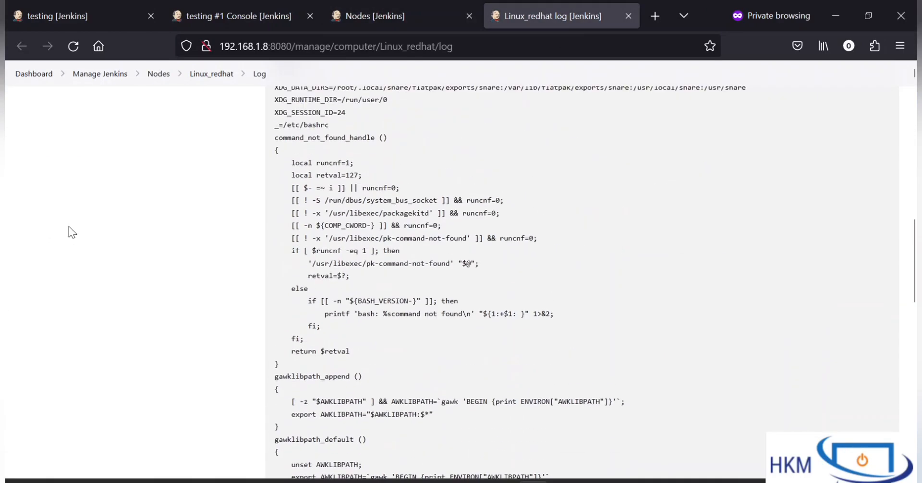
left_click(65, 202)
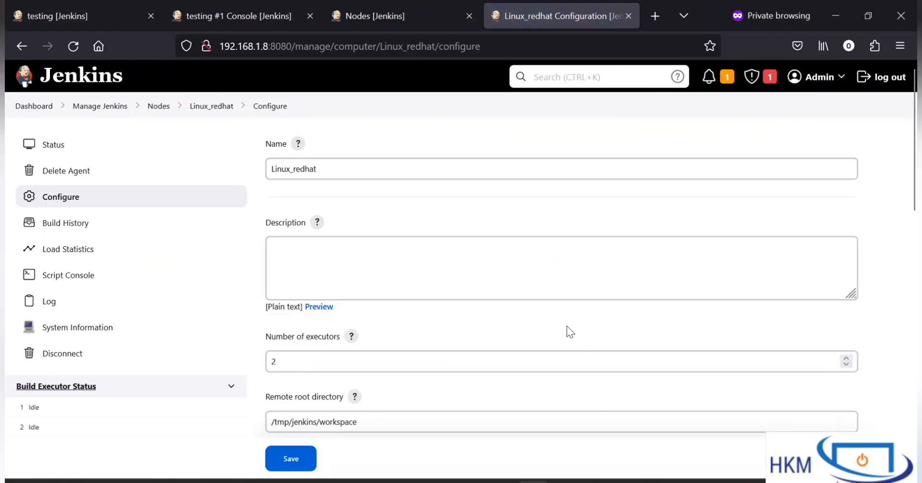
scroll(567, 327, "down", 3)
scroll(567, 327, "down", 7)
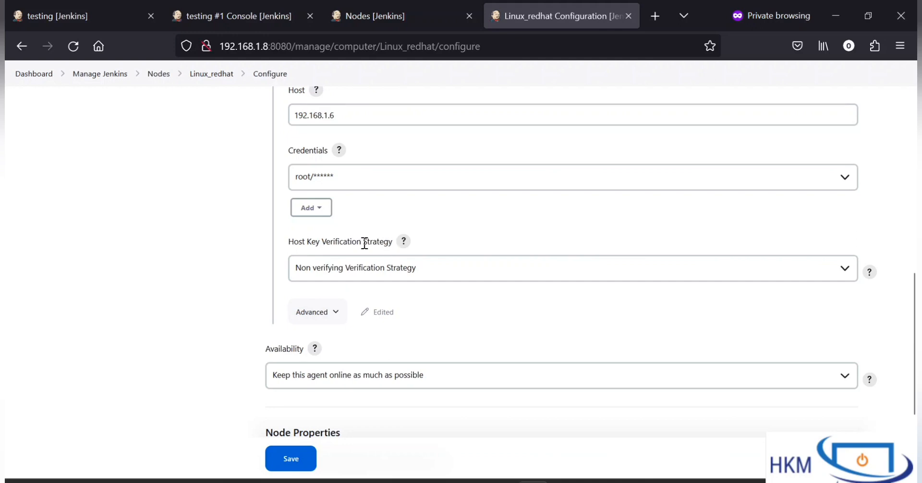
left_click_drag(388, 243, 292, 243)
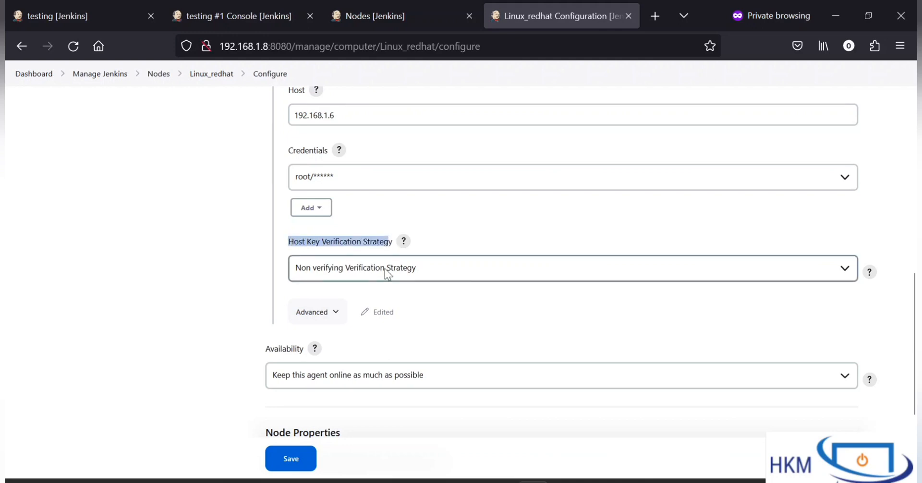